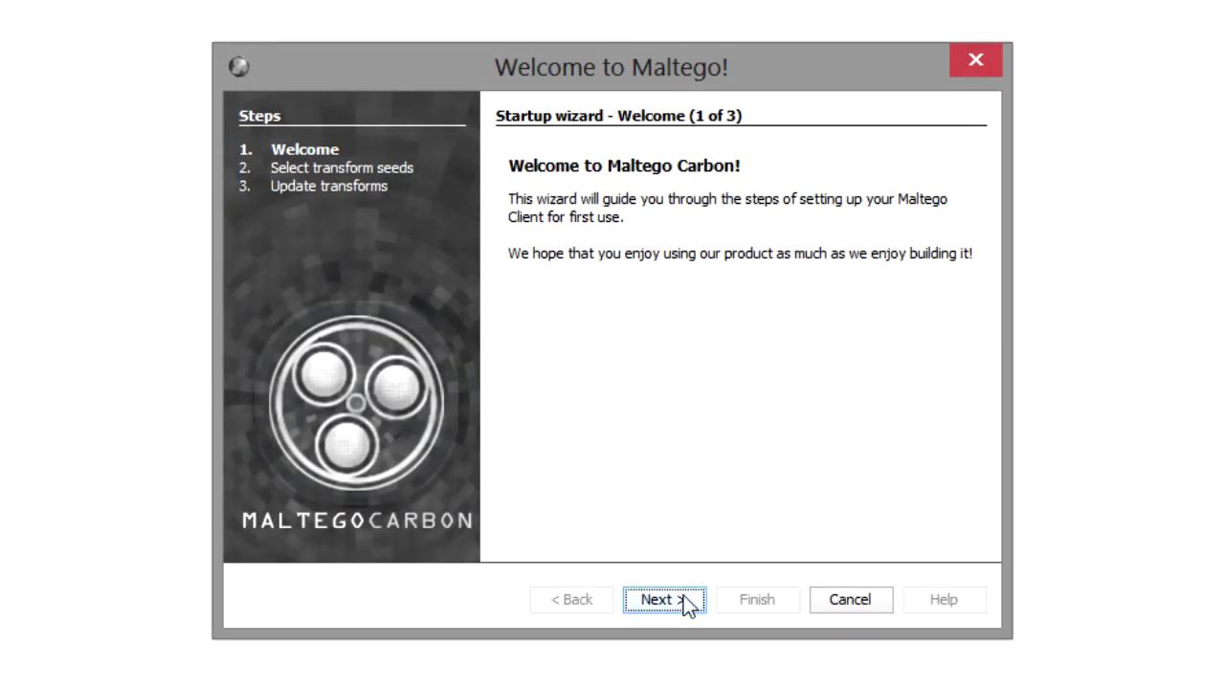
Step through the transform seed and update pages, then choose 'Go away, I have done this before!'
click(683, 597)
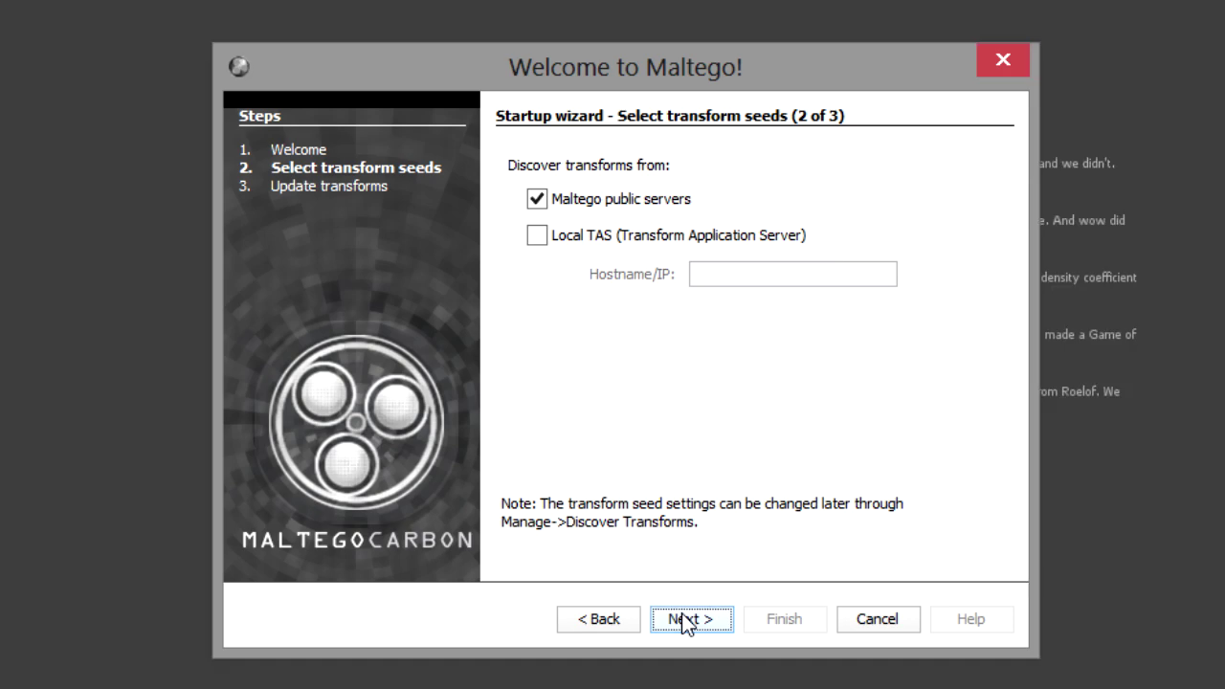
click(683, 619)
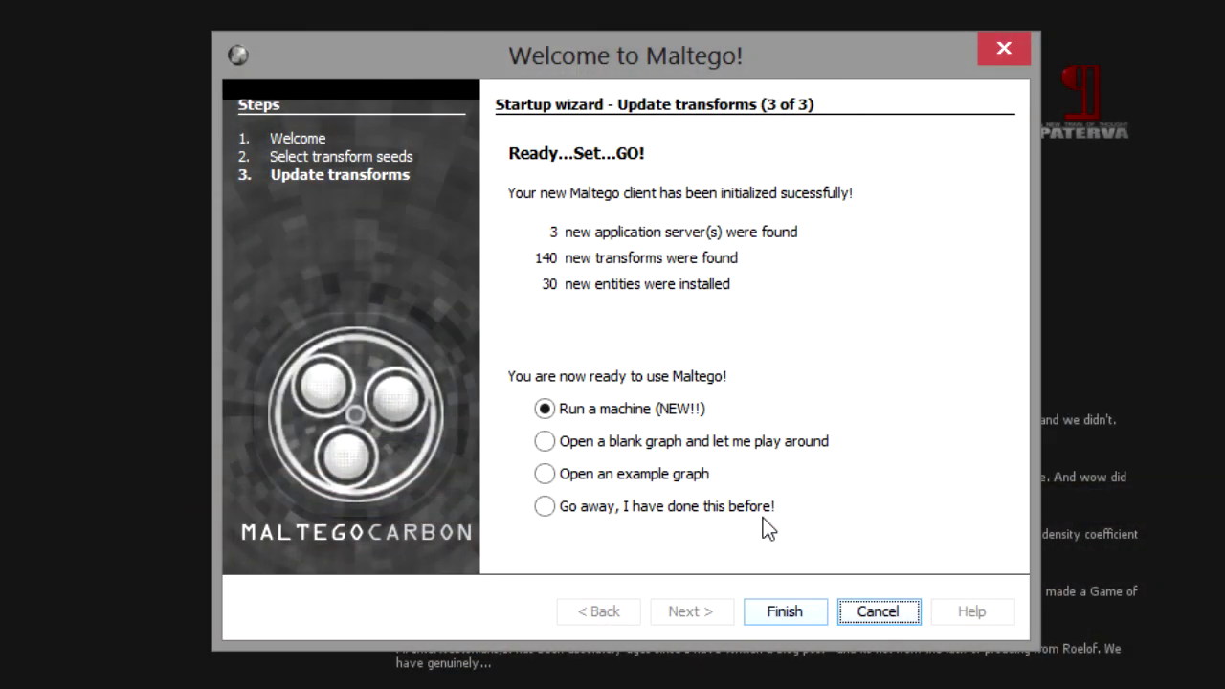
click(679, 510)
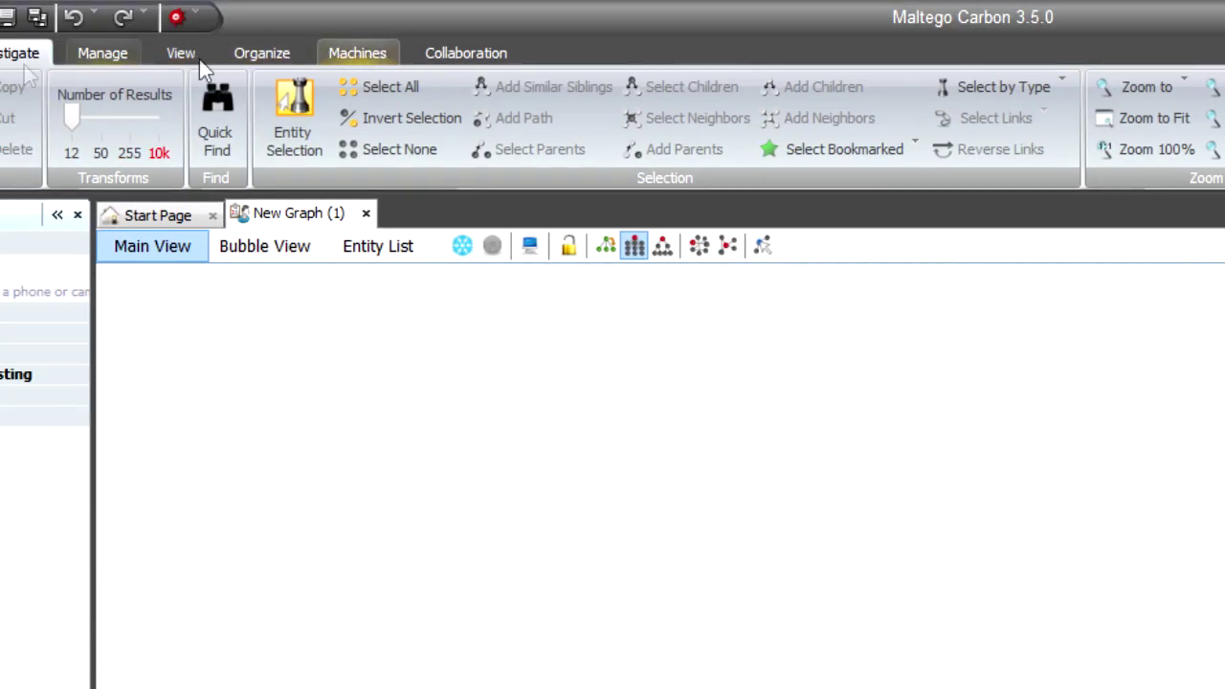
Sign in to the Twitter (Paterva) service in Manage Services, then close the Service Manager
click(92, 52)
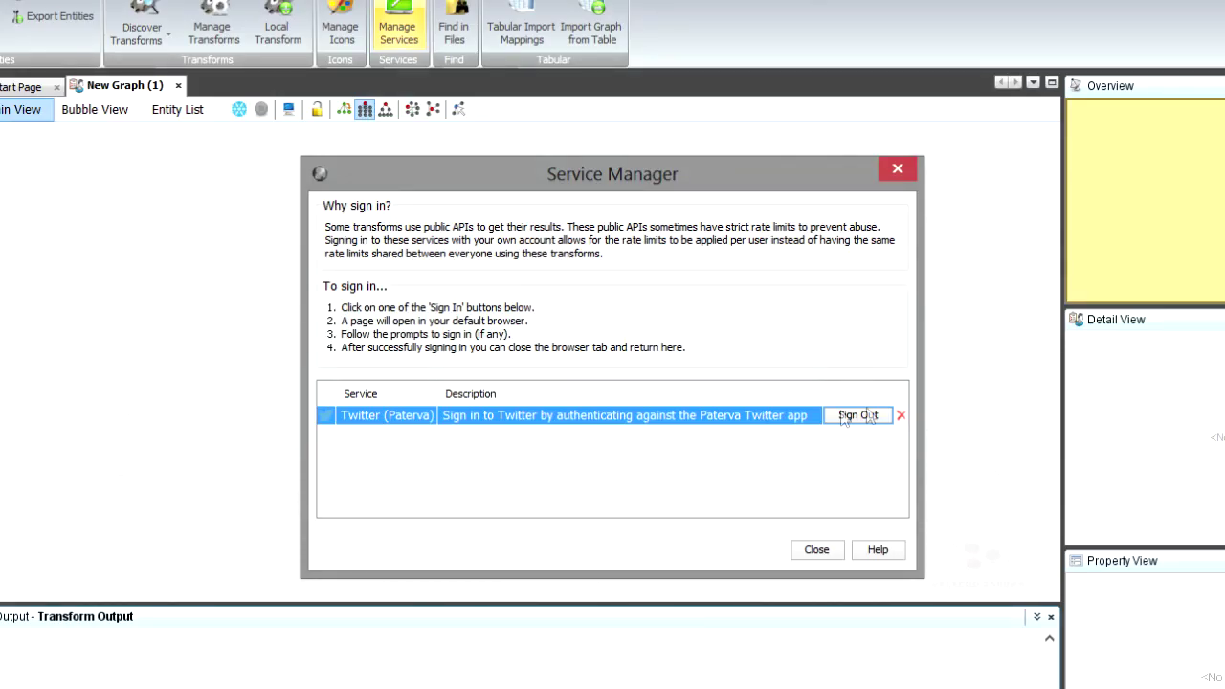
click(817, 550)
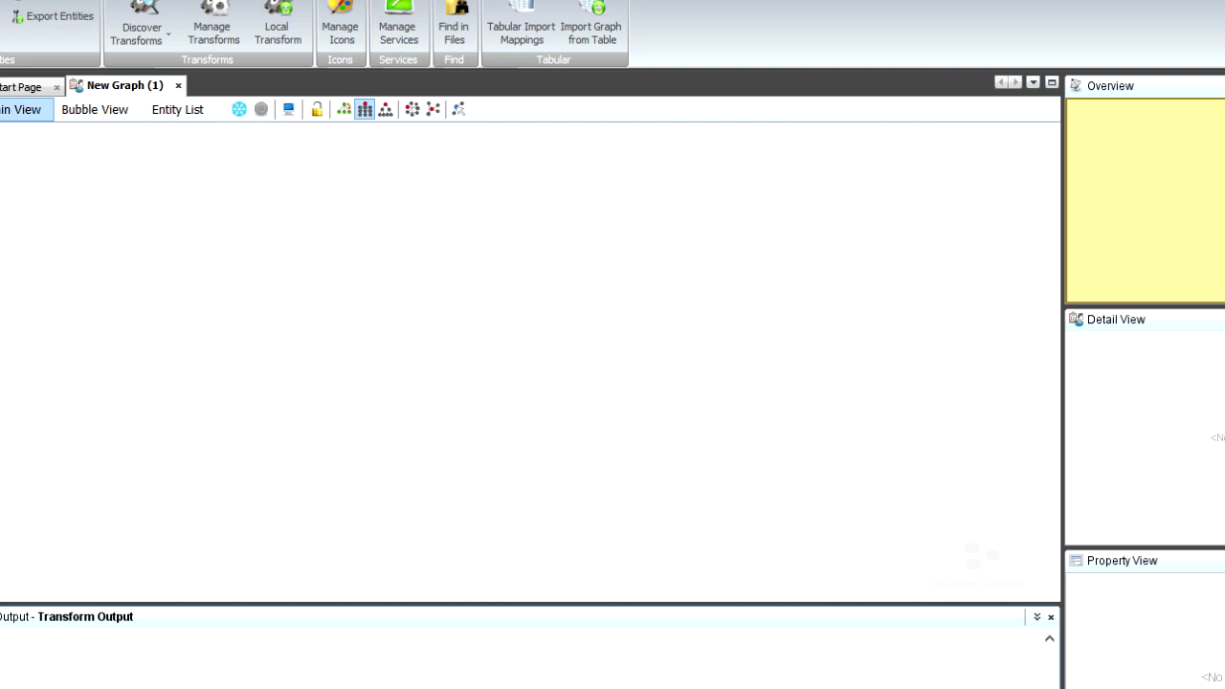
Add two Alias entities and run AliasToTwitterUser on both to link their Twitter accounts
drag(2, 230, 293, 253)
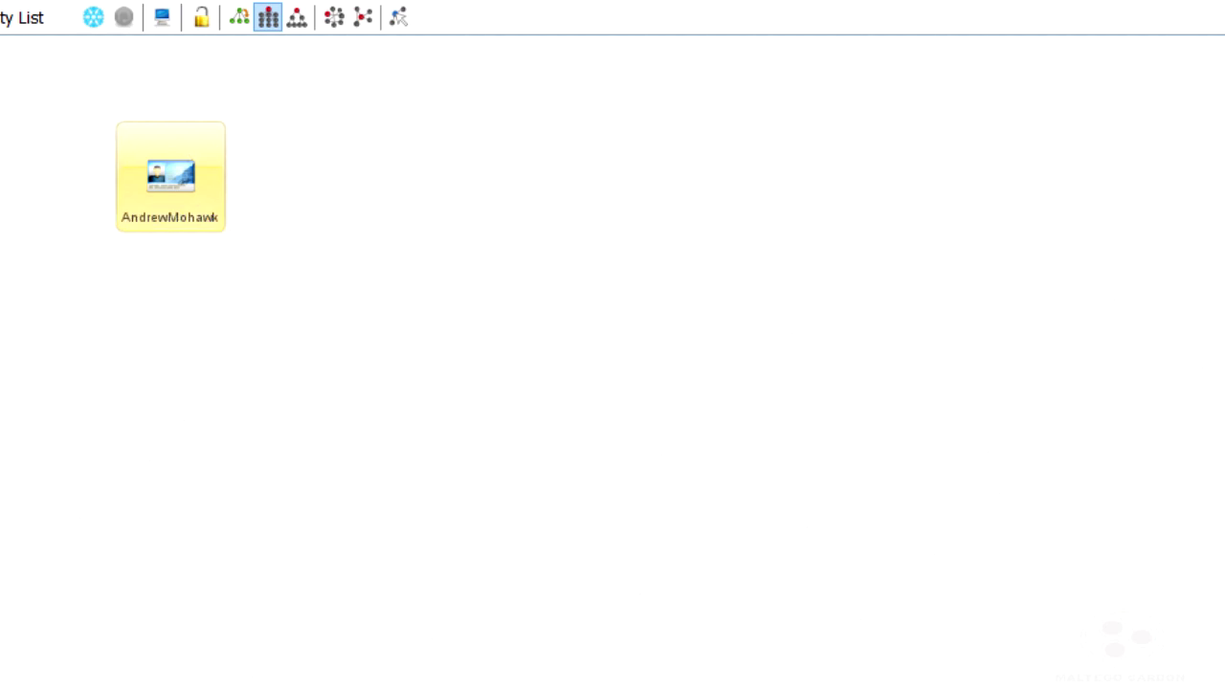
drag(0, 230, 413, 199)
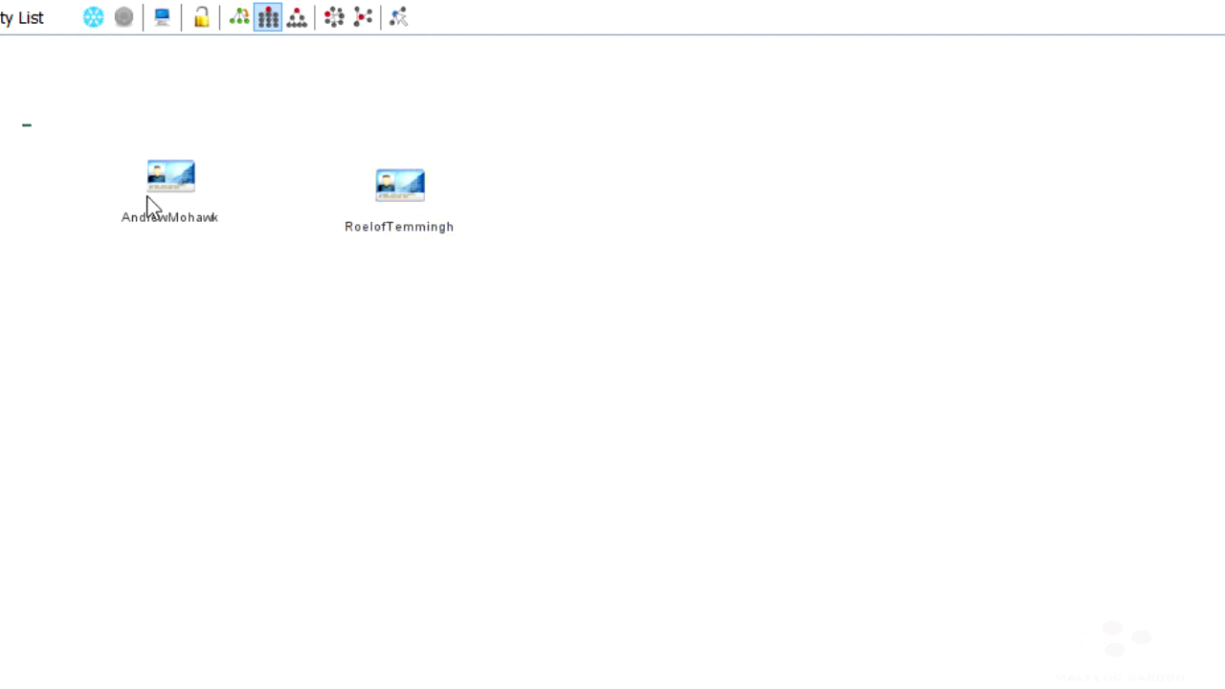
drag(27, 122, 733, 437)
right_click(433, 218)
mouse_move(586, 241)
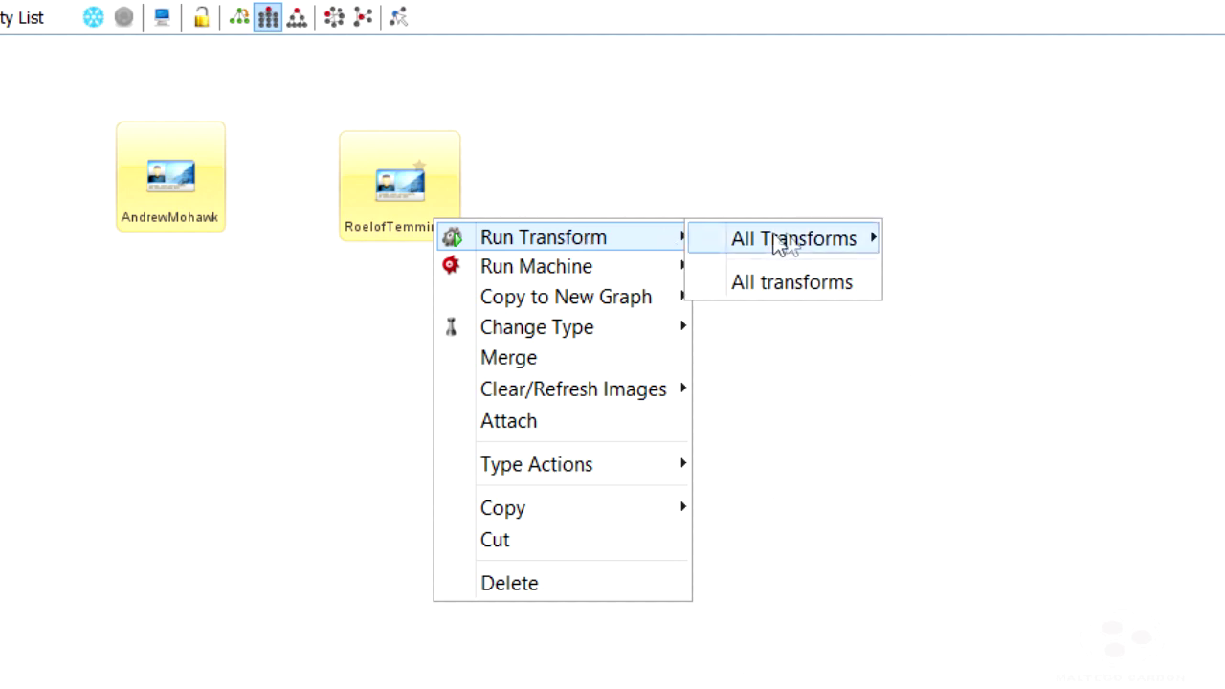
mouse_move(789, 239)
click(1039, 241)
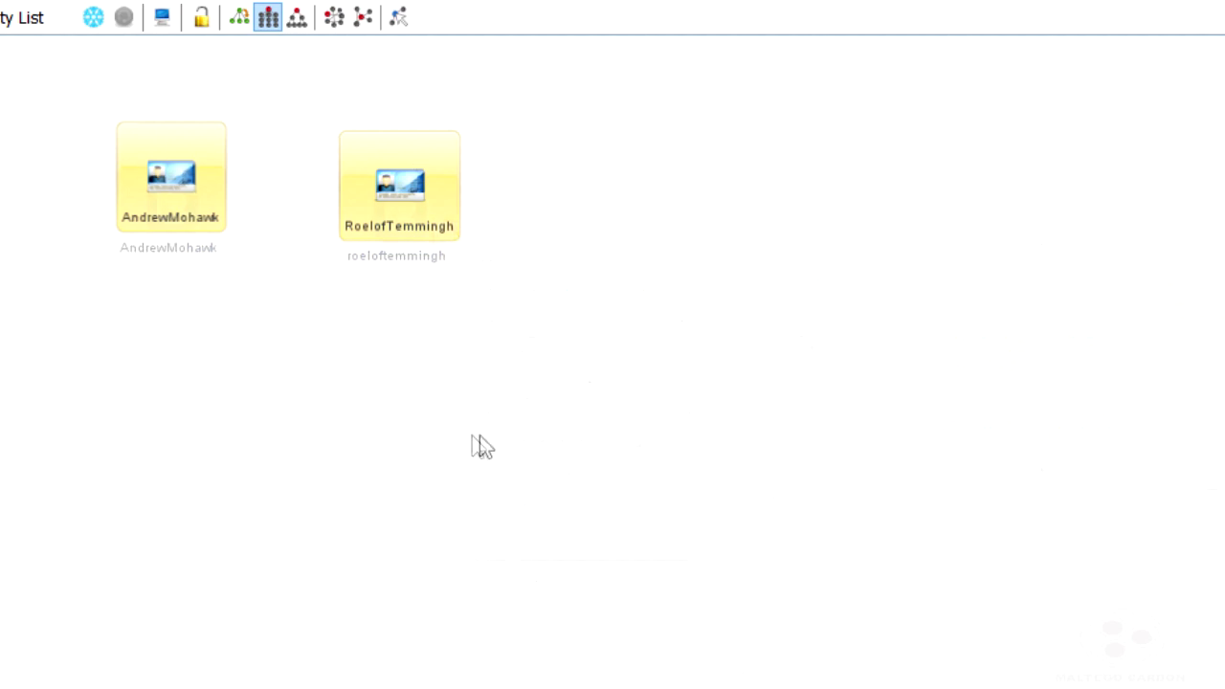
click(232, 571)
Run 'To Twitter followers' on both Twitter user entities and confirm with OK
drag(1, 306, 858, 561)
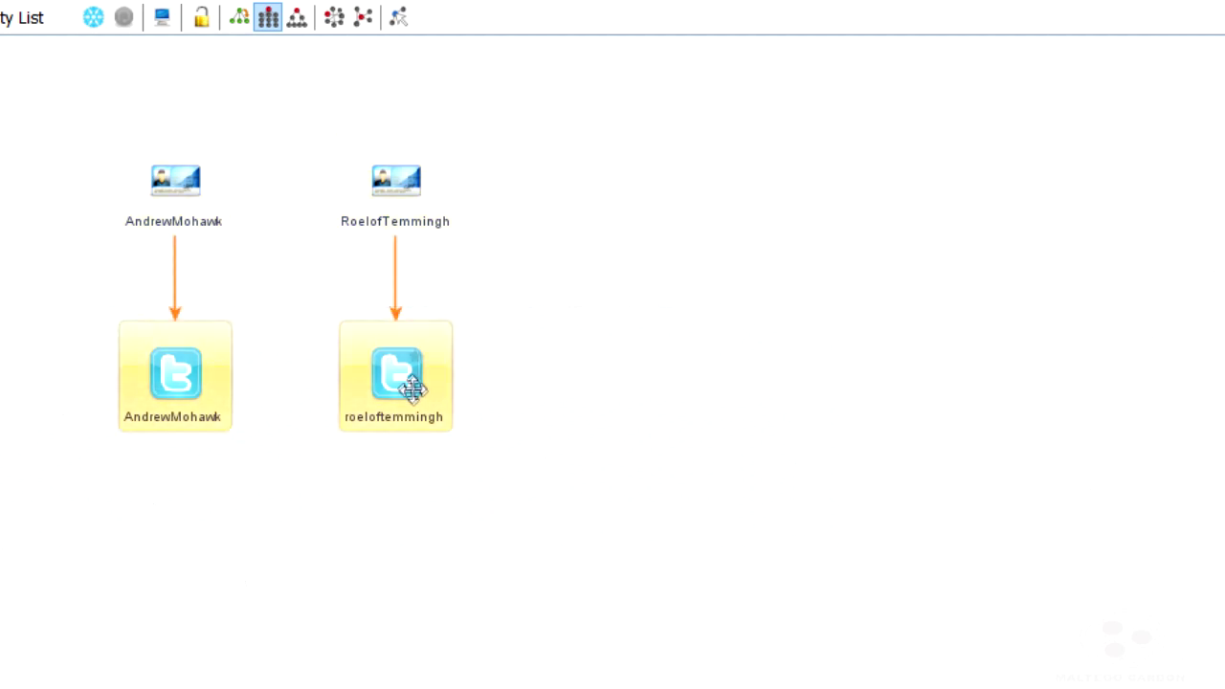
right_click(421, 406)
mouse_move(587, 431)
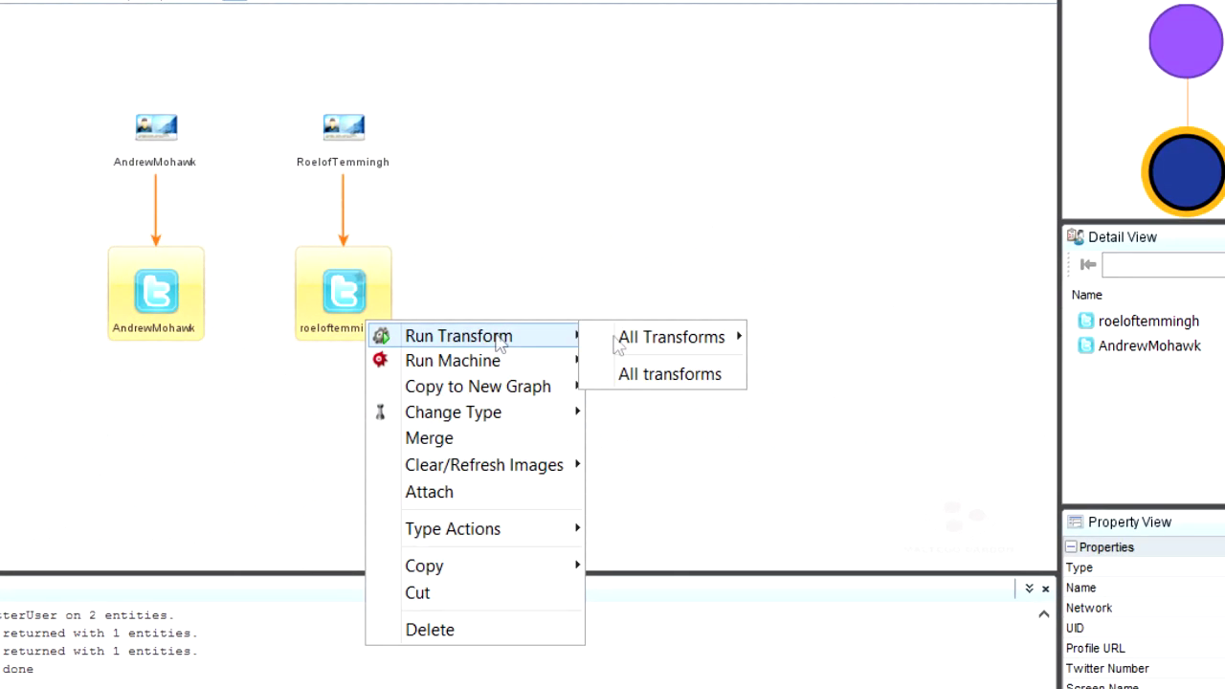
mouse_move(781, 429)
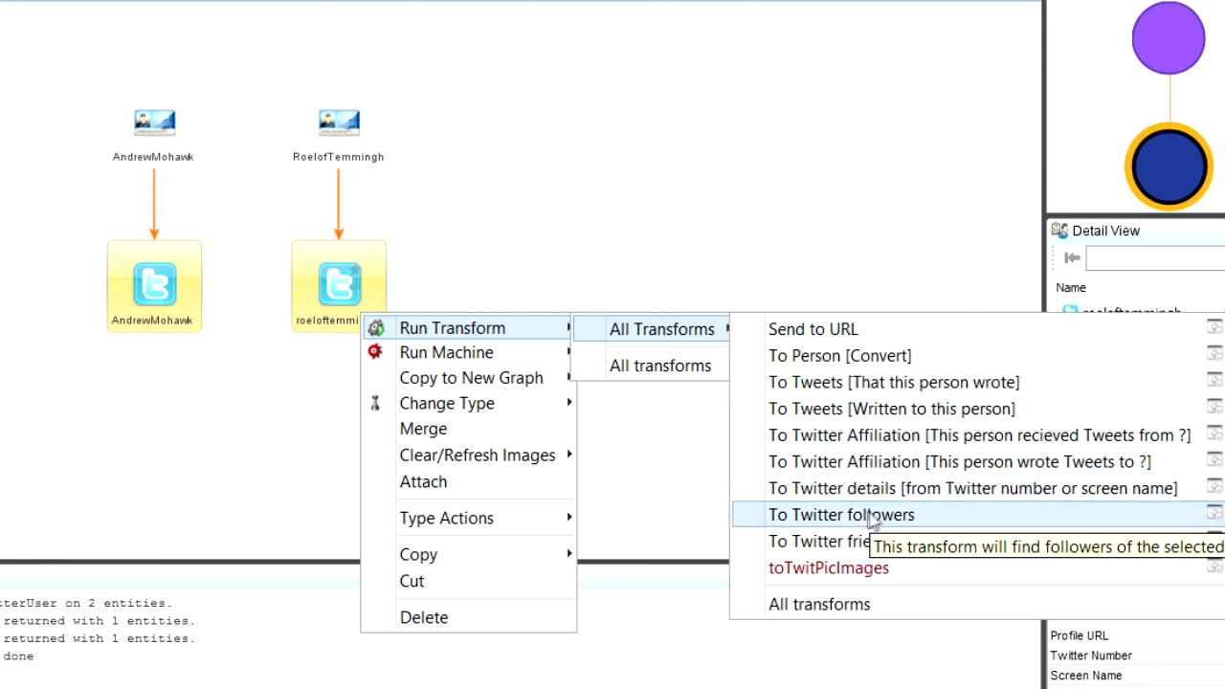
click(873, 517)
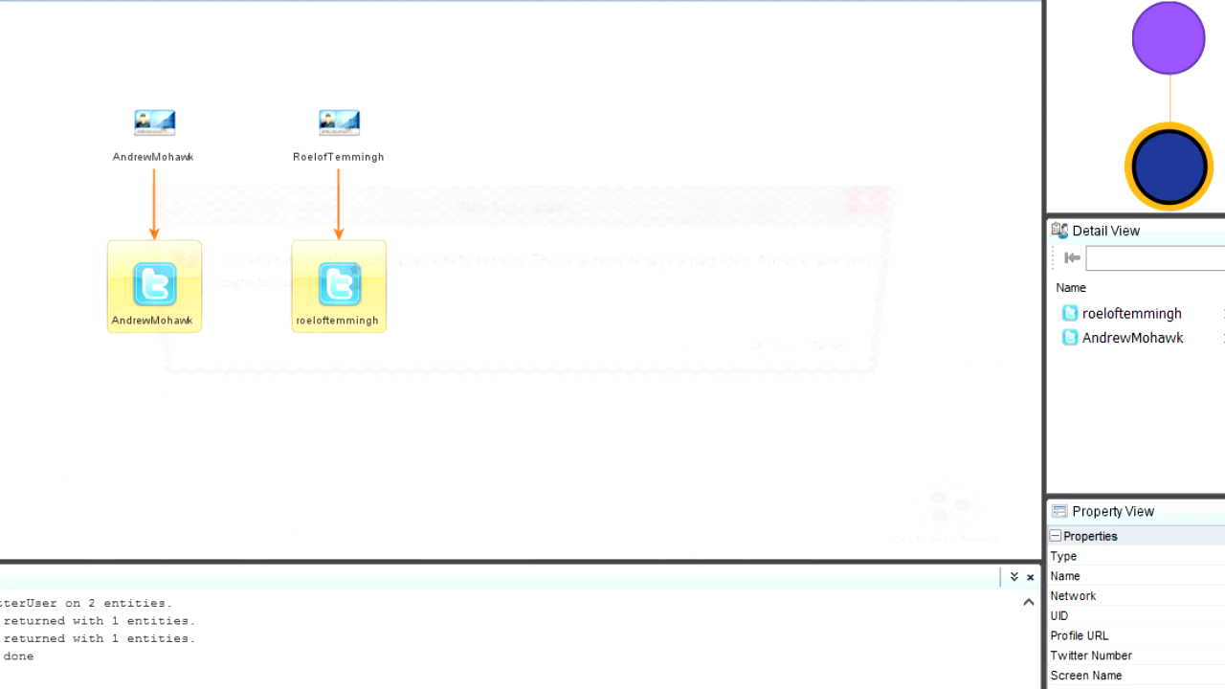
click(766, 356)
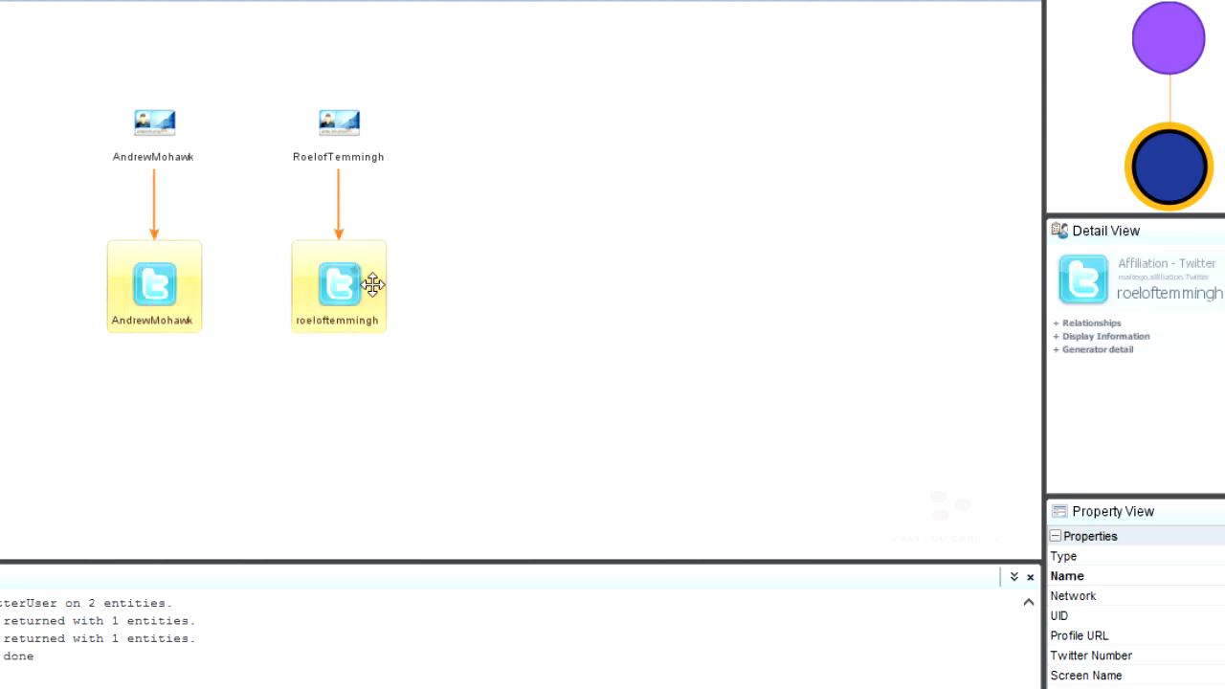
right_click(371, 283)
mouse_move(508, 302)
mouse_move(651, 311)
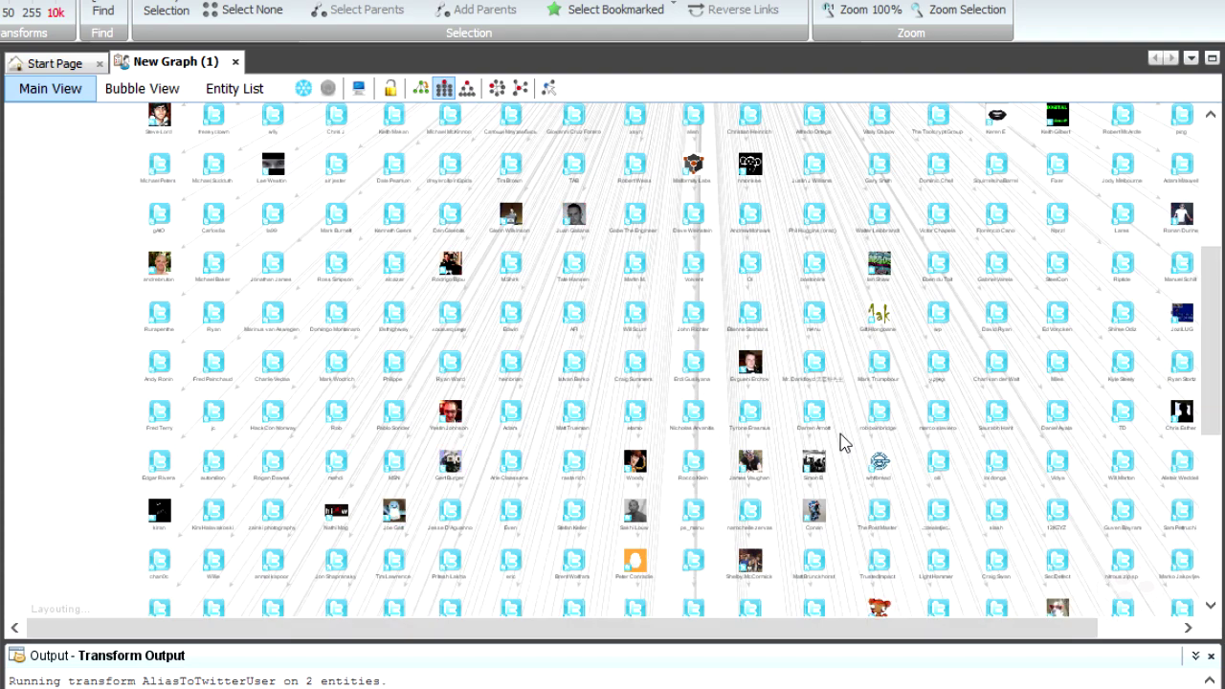
scroll(840, 441, down, 5)
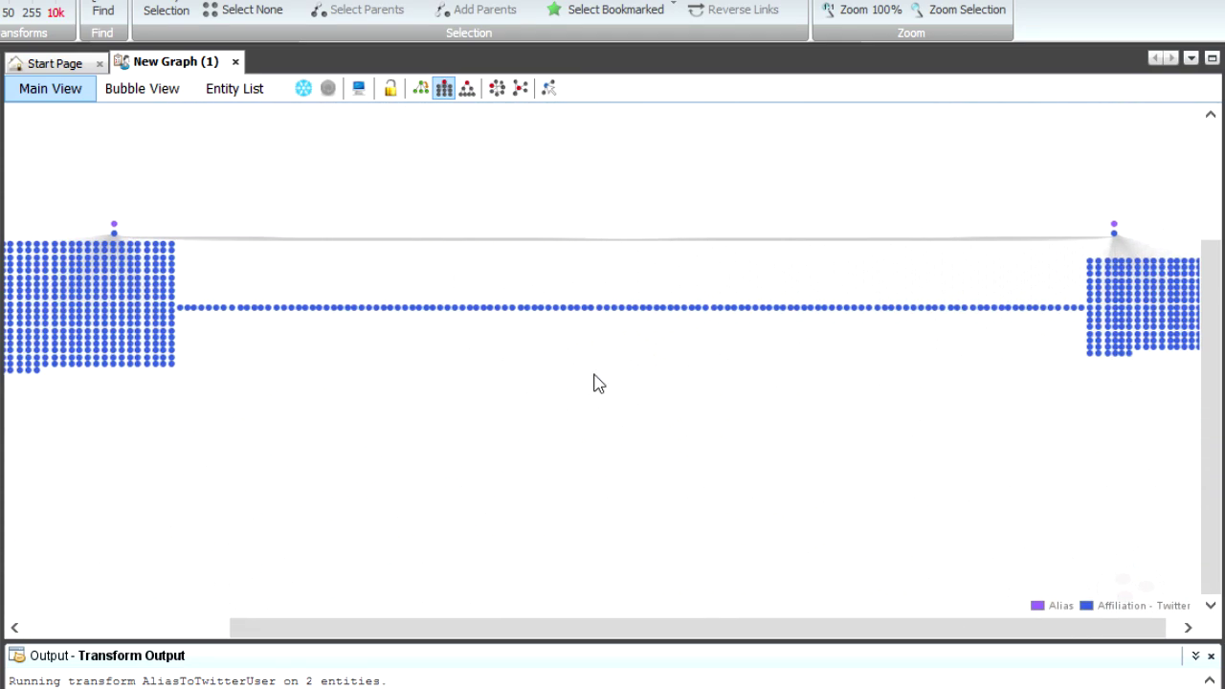
Zoom out until both follower clusters and their long shared row fit on screen
scroll(594, 383, down, 1)
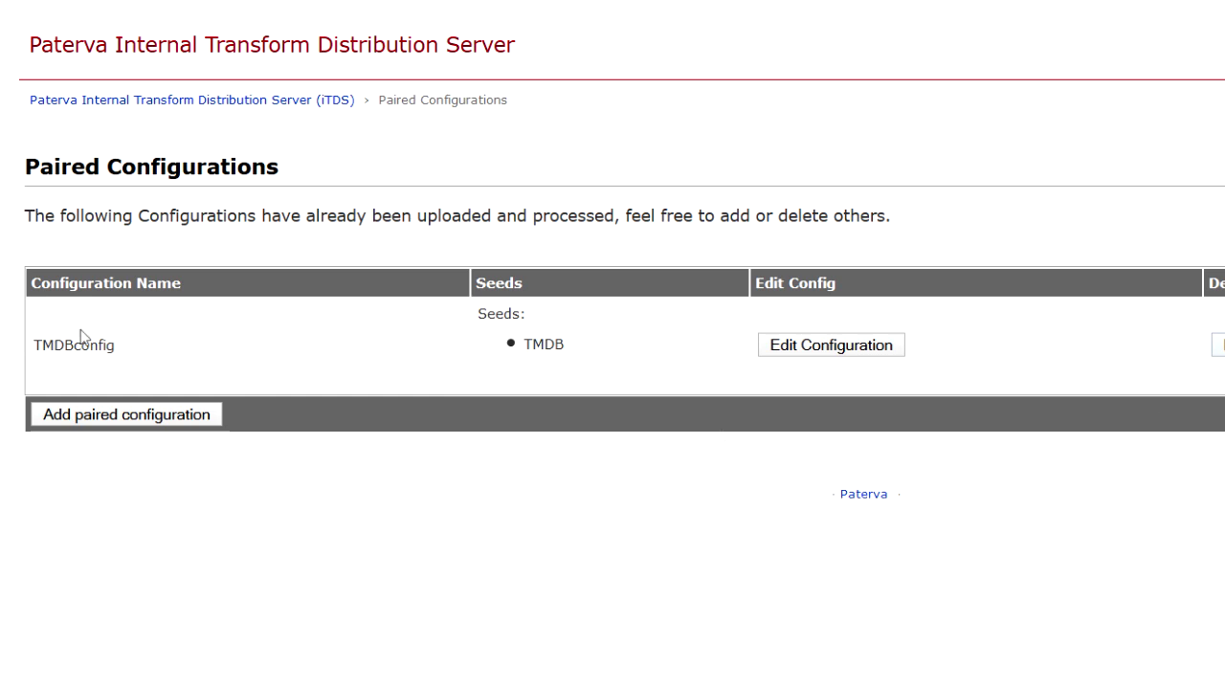
Copy the TMDB seed URL from the iTDS Seeds page and switch back to Maltego
click(214, 106)
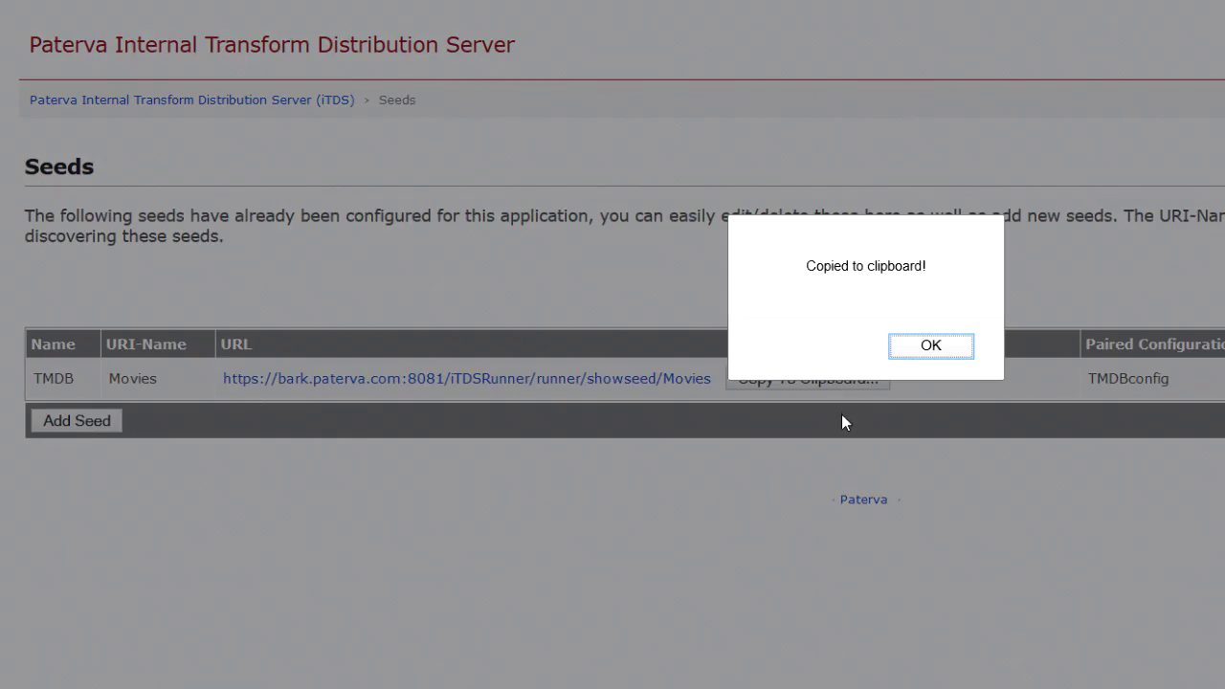
click(927, 347)
key(alt+Tab)
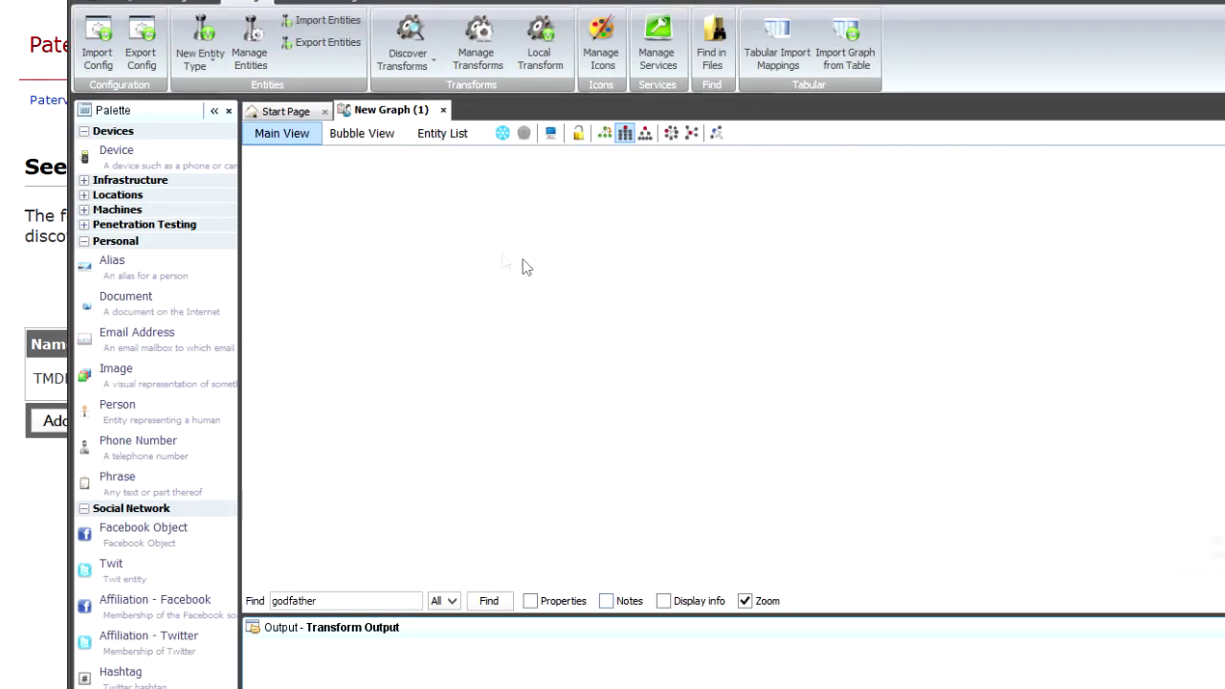
In Advanced Transform Discovery, paste the TMDB seed URL and add it as a seed
click(398, 57)
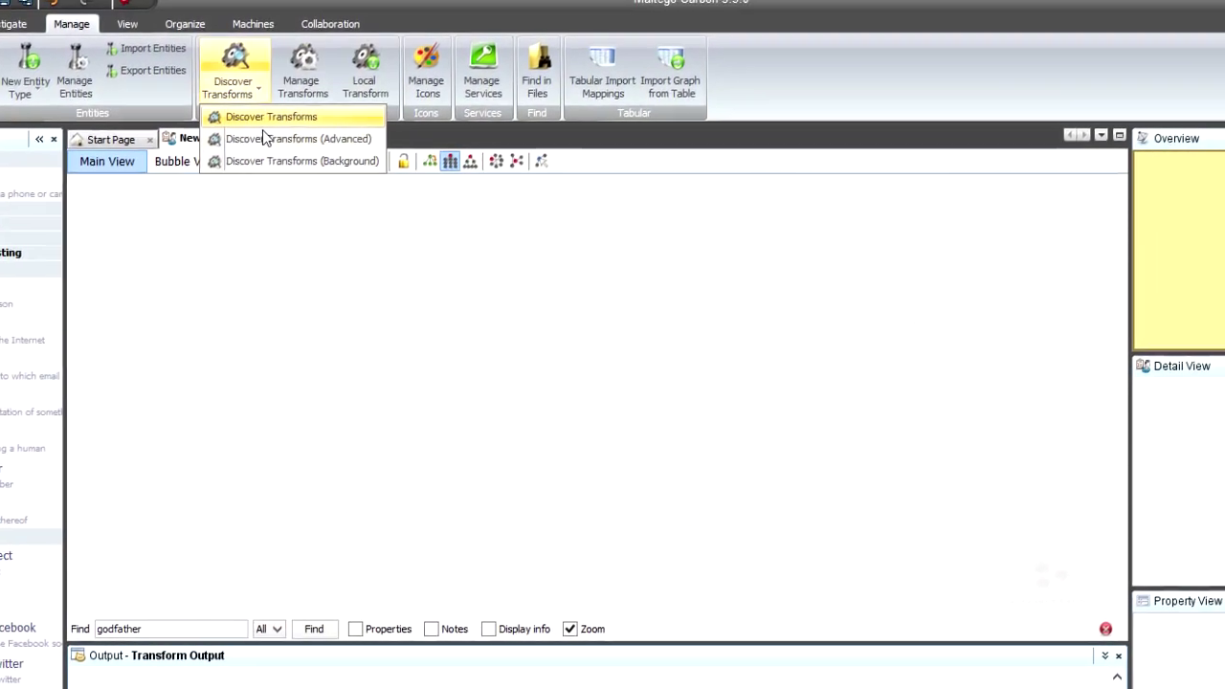
click(210, 151)
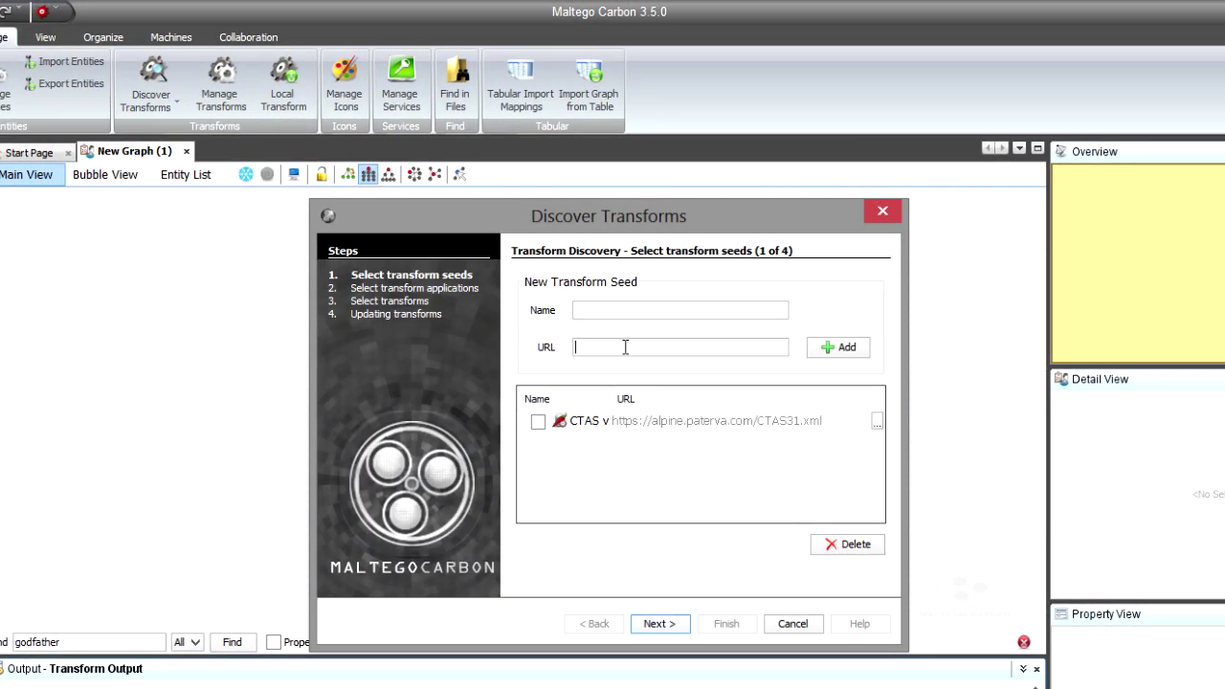
click(624, 347)
key(ctrl+v)
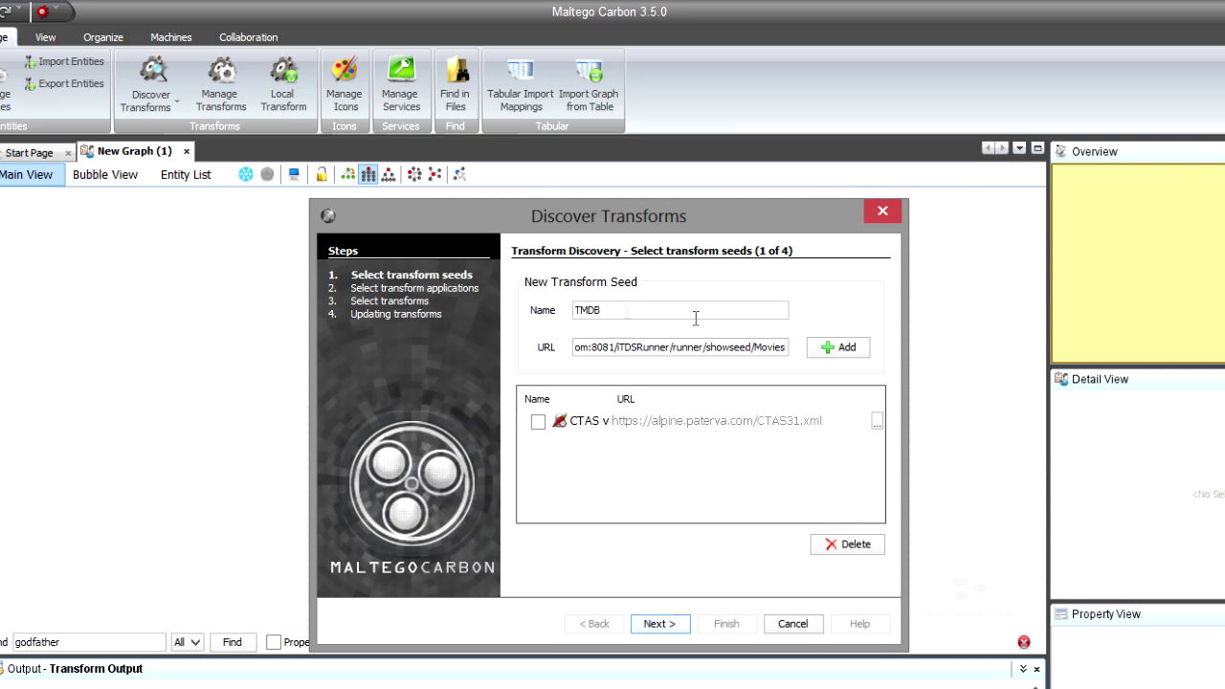
click(838, 350)
Continue through the discovery wizard to import all TMDB transforms and finish
click(676, 623)
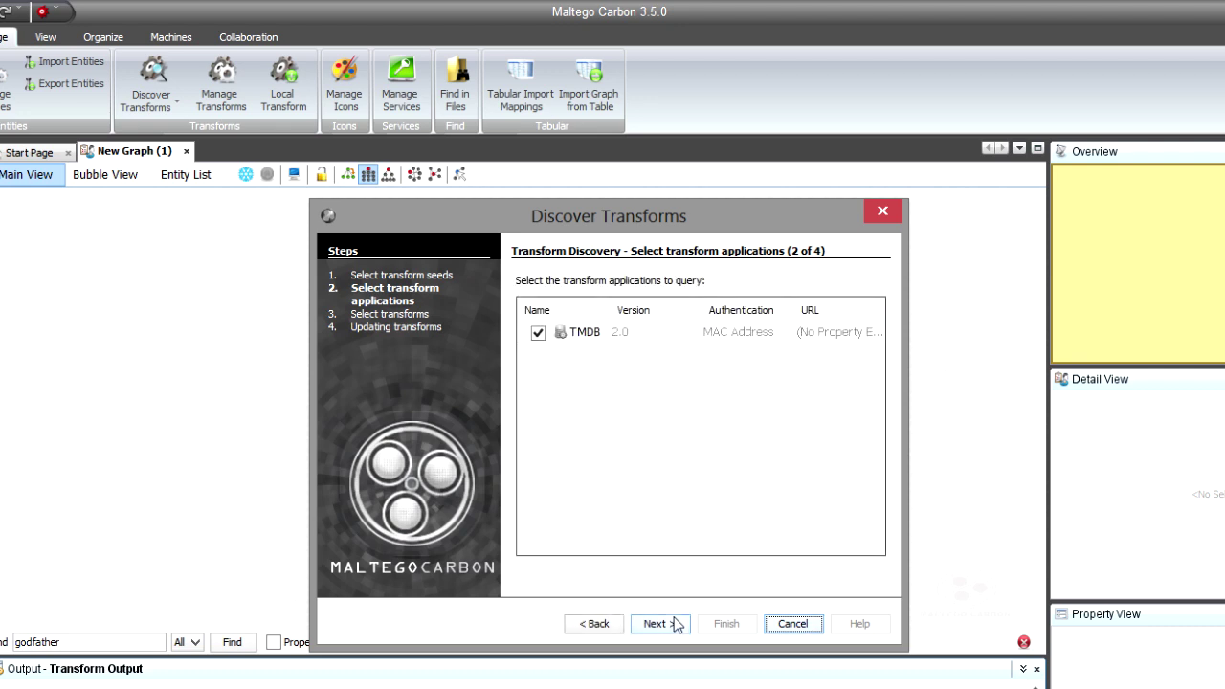
click(668, 629)
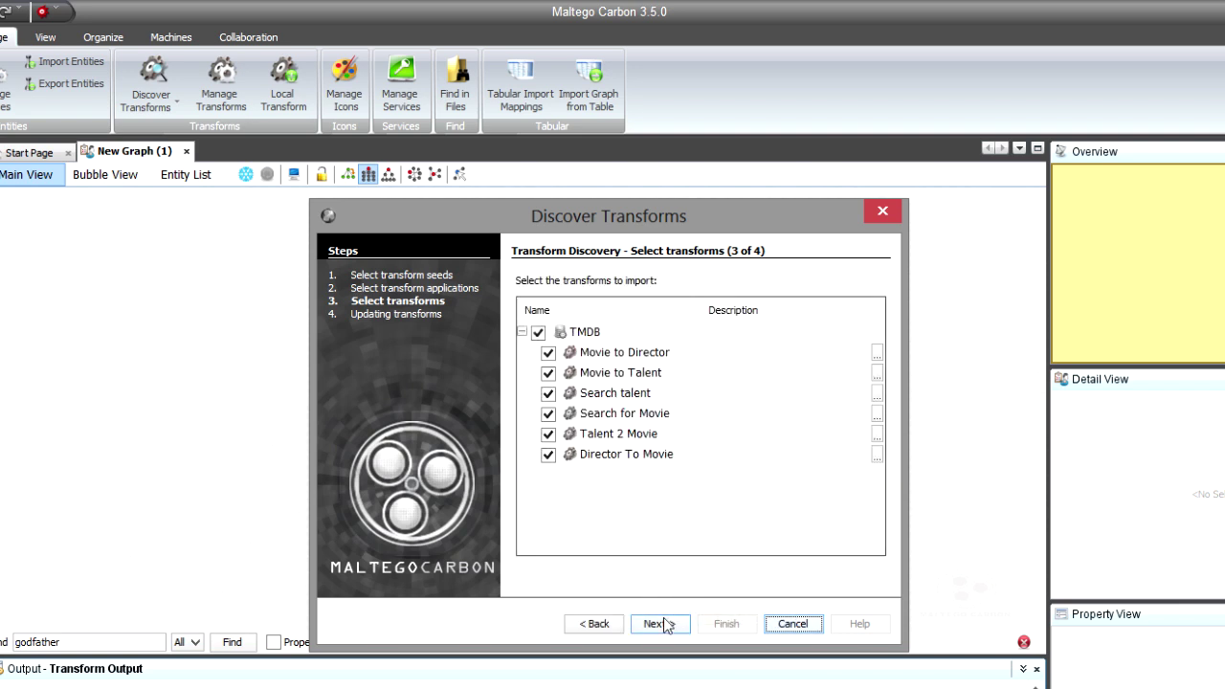
click(667, 624)
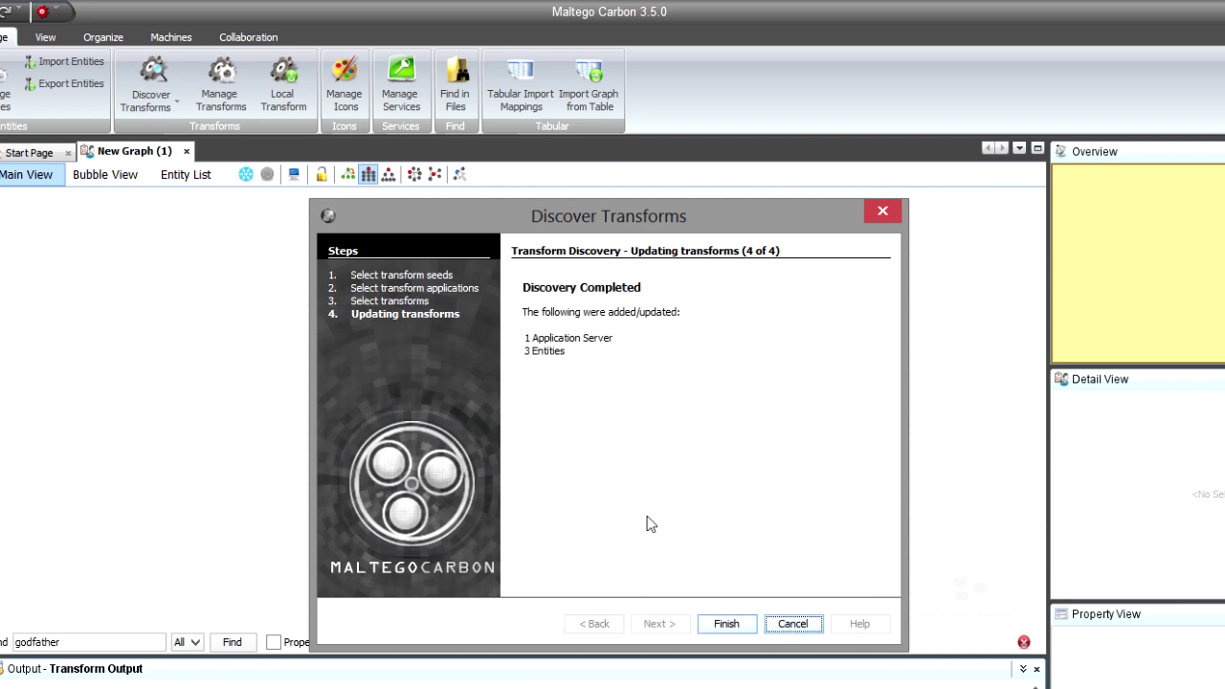
click(726, 623)
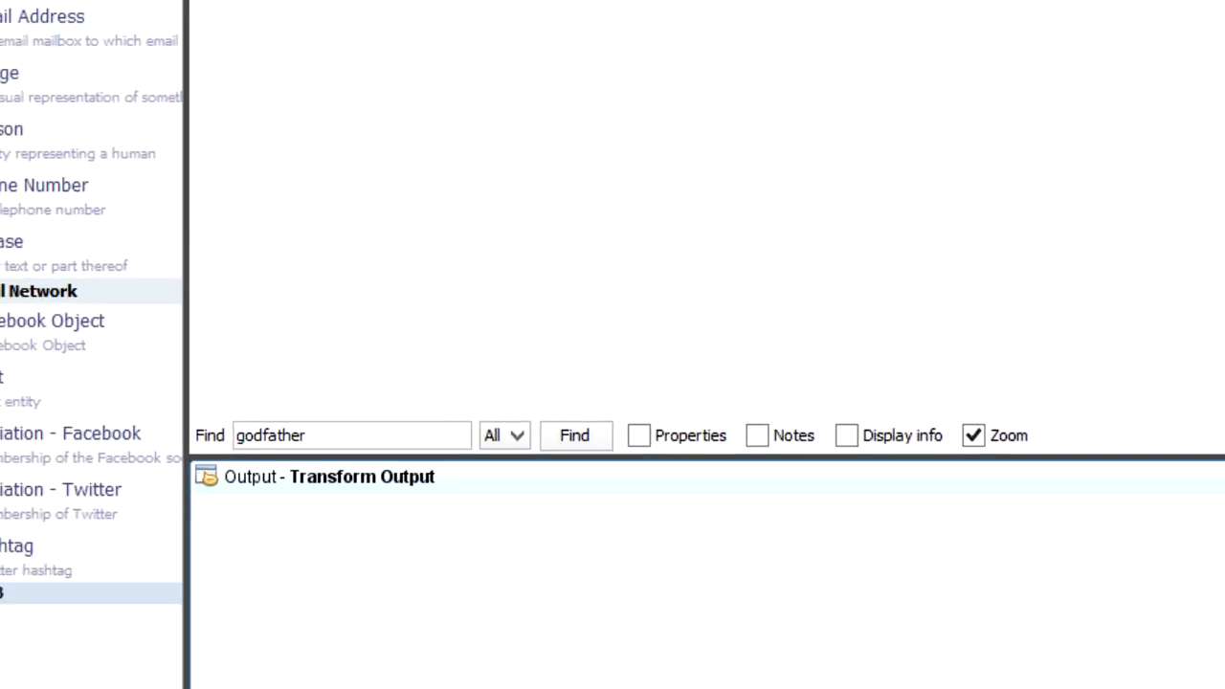
Drop a Phrase entity onto the graph and set its text to 'pacino'
scroll(43, 631, down, 1)
scroll(48, 555, up, 1)
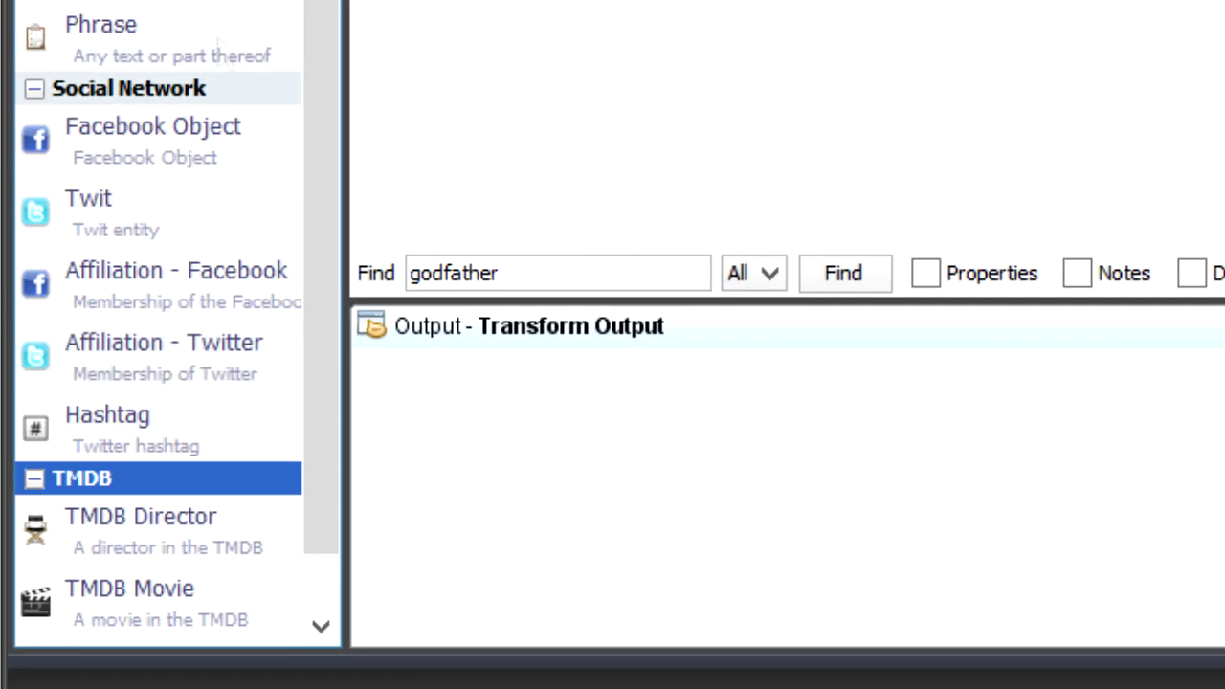
drag(110, 39, 306, 0)
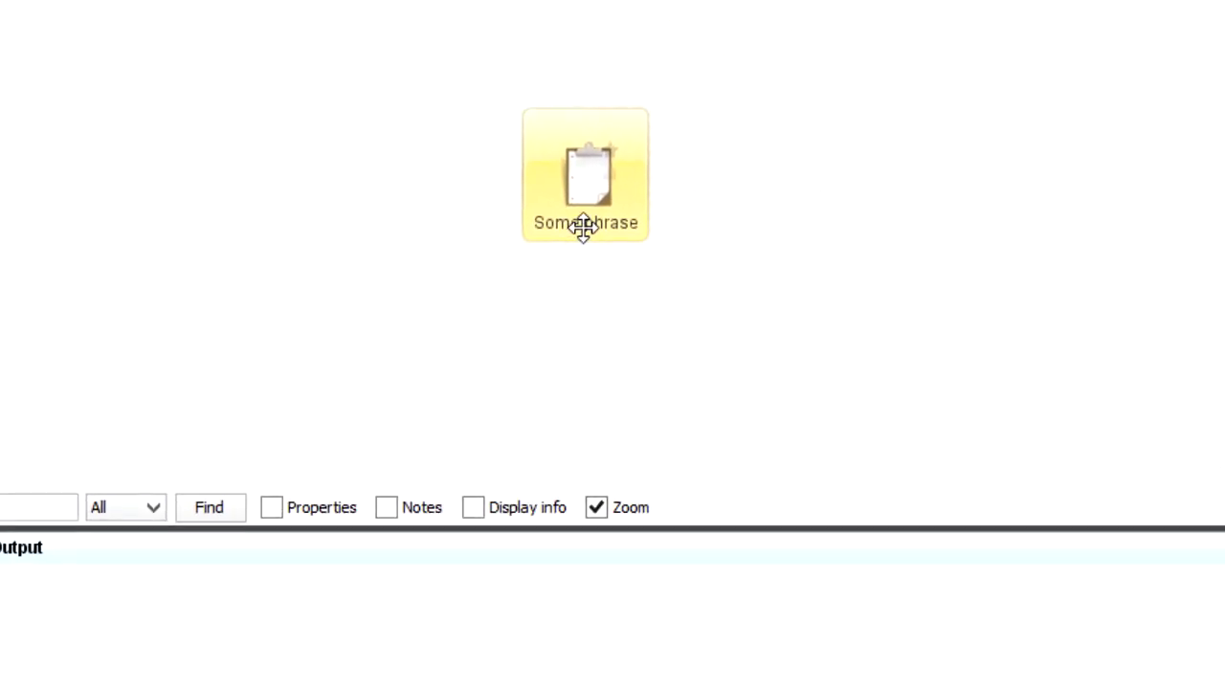
text(pacino)
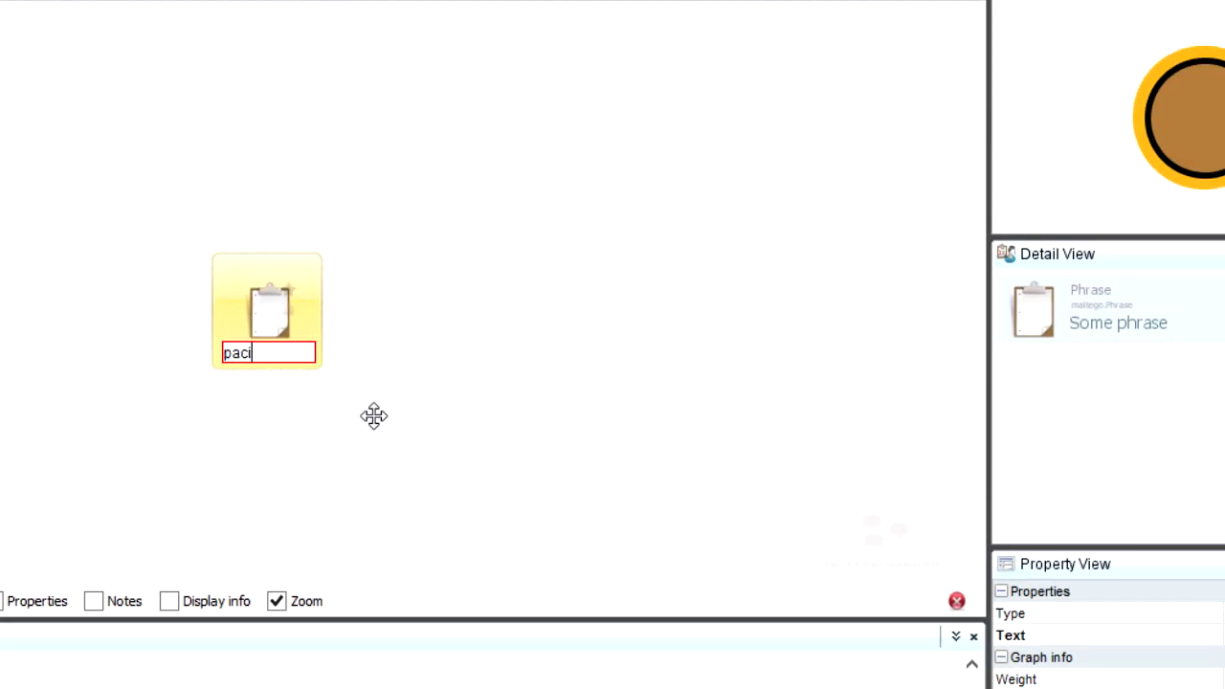
key(Return)
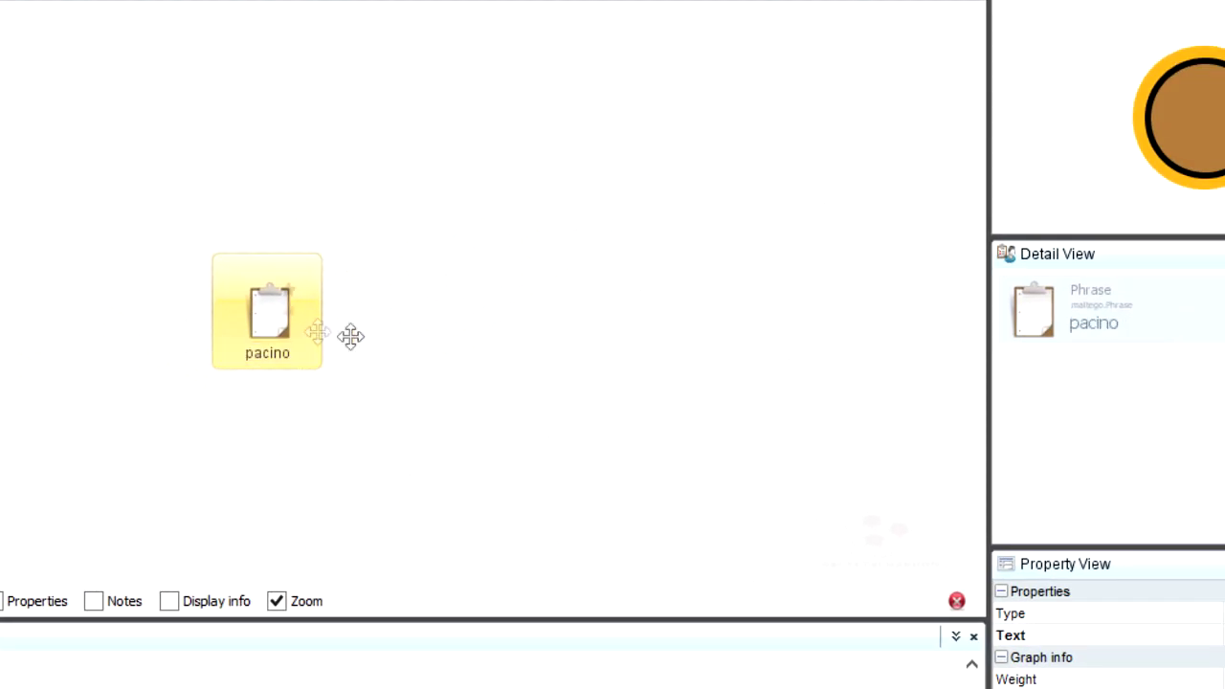
right_click(320, 335)
Run Search talent on the pacino phrase to get the Al Pacino talent entity
mouse_move(424, 354)
mouse_move(697, 354)
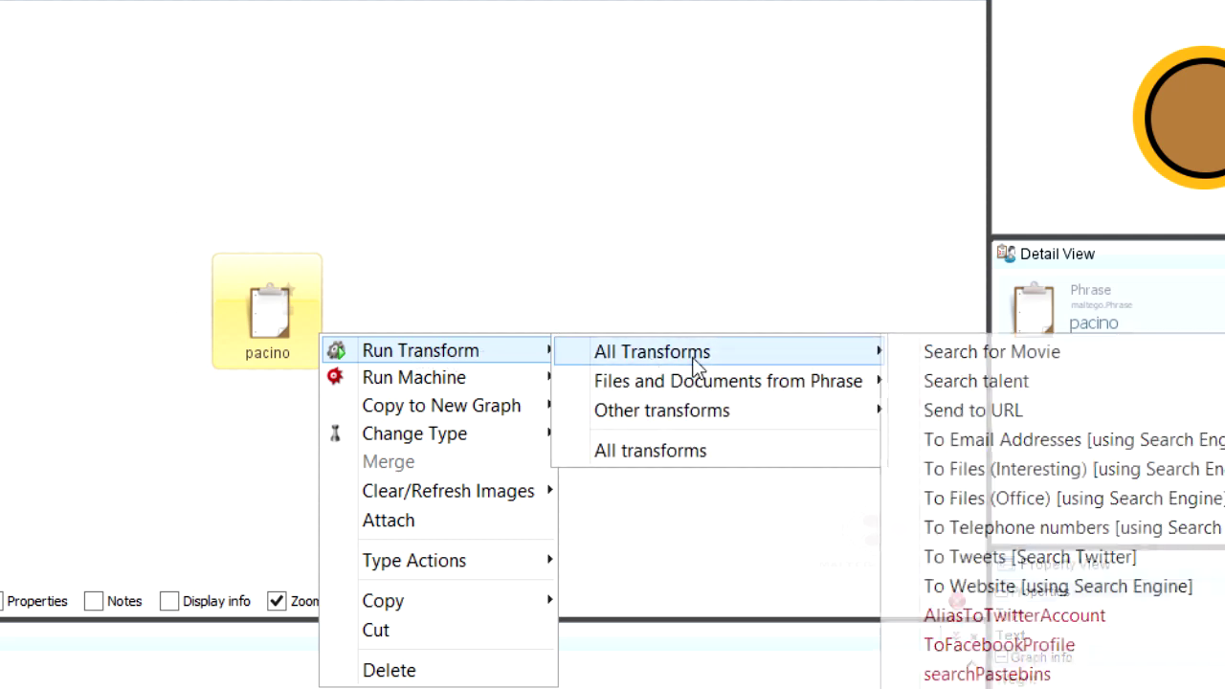
click(995, 381)
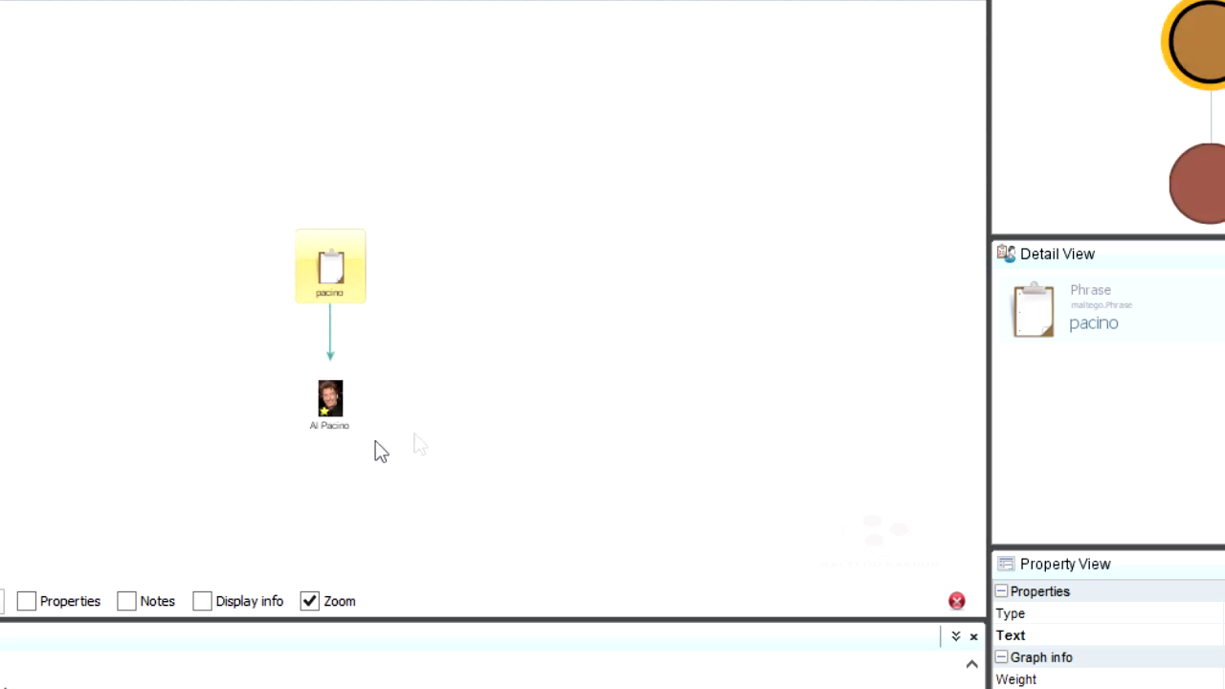
Run Talent 2 Movie on Al Pacino to add all his TMDB movies
right_click(332, 413)
mouse_move(533, 437)
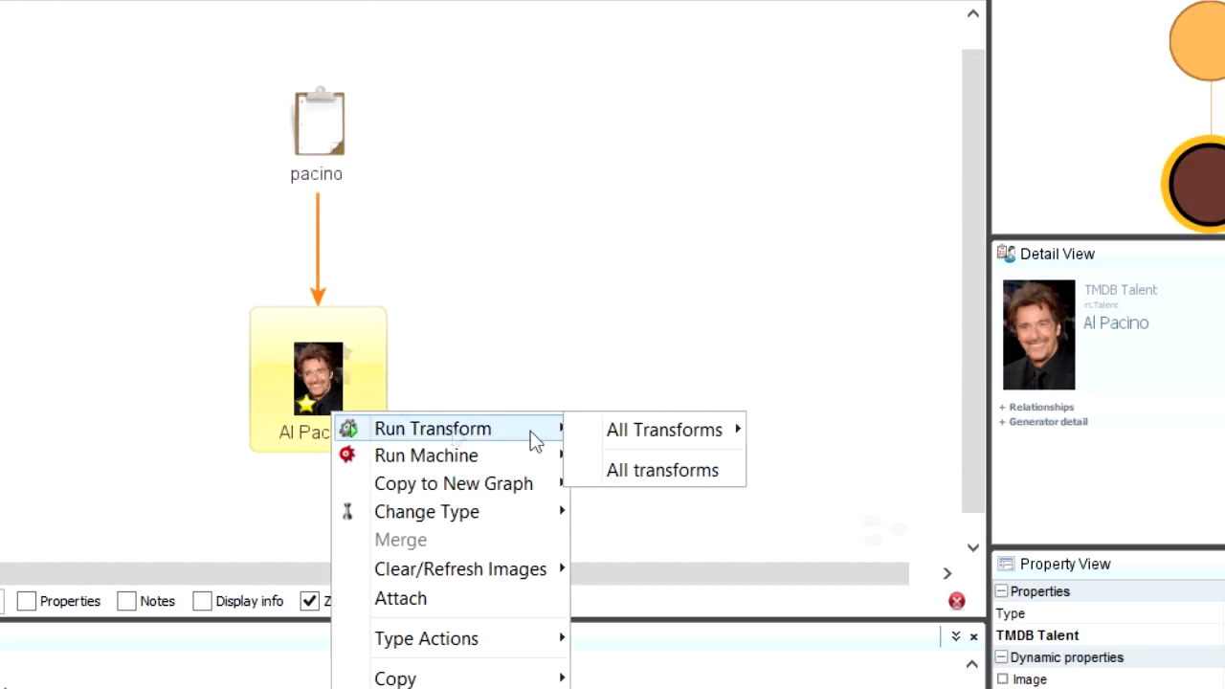
mouse_move(623, 437)
click(840, 460)
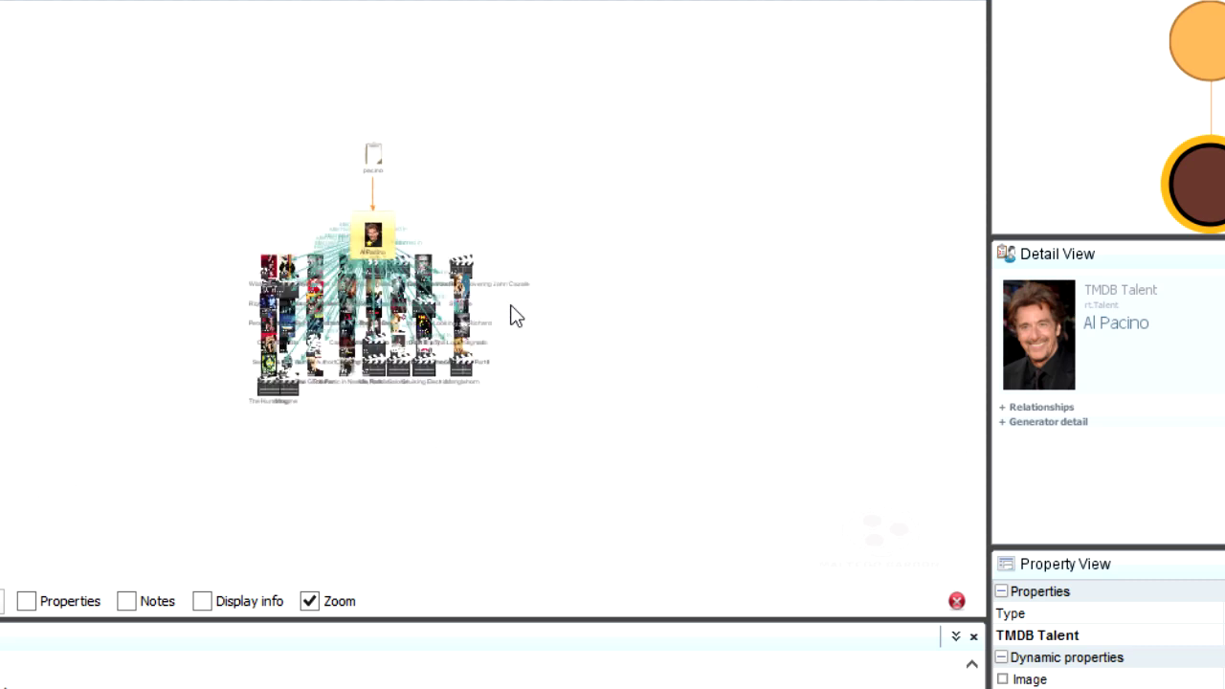
Select all the movie entities and run Movie to Director to add each director
drag(316, 301, 552, 406)
right_click(553, 404)
mouse_move(651, 430)
mouse_move(850, 423)
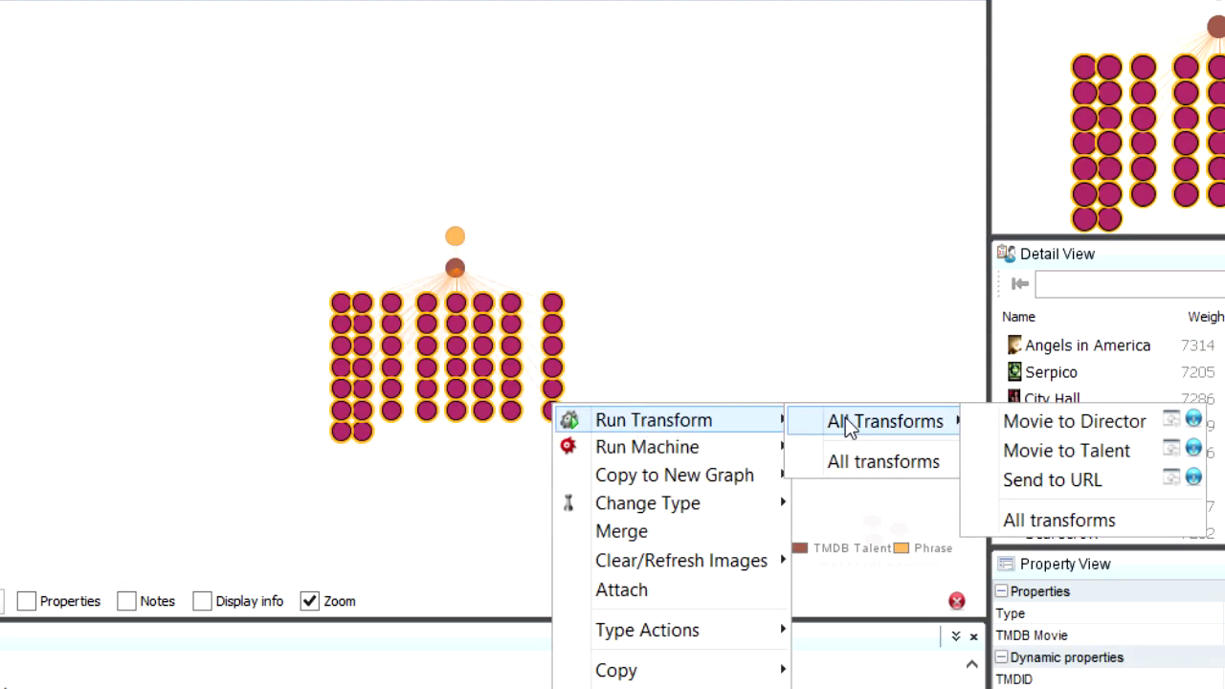
click(1043, 422)
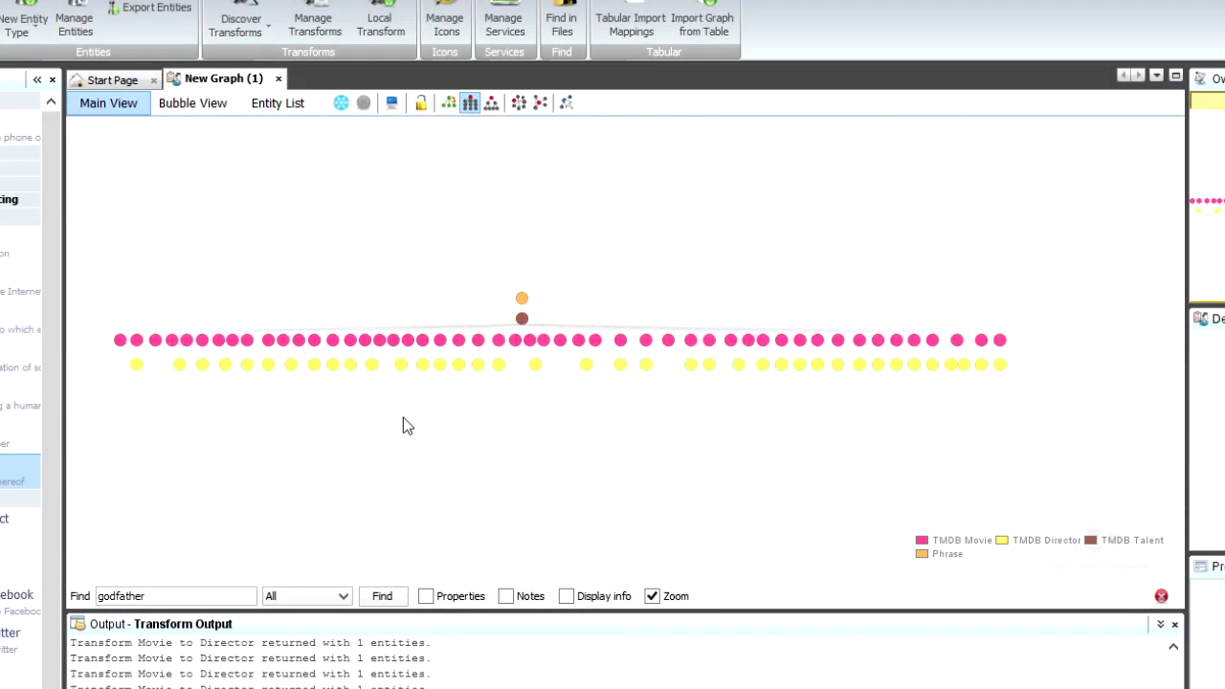
drag(403, 424, 497, 437)
scroll(507, 421, up, 3)
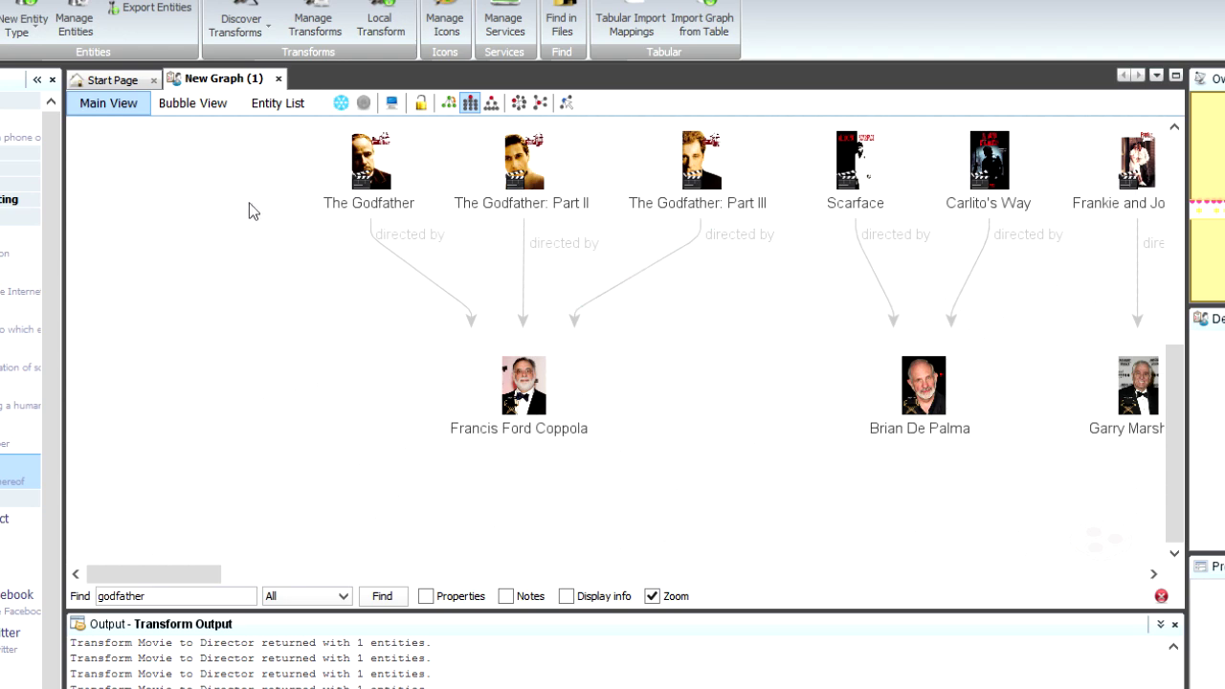
click(468, 427)
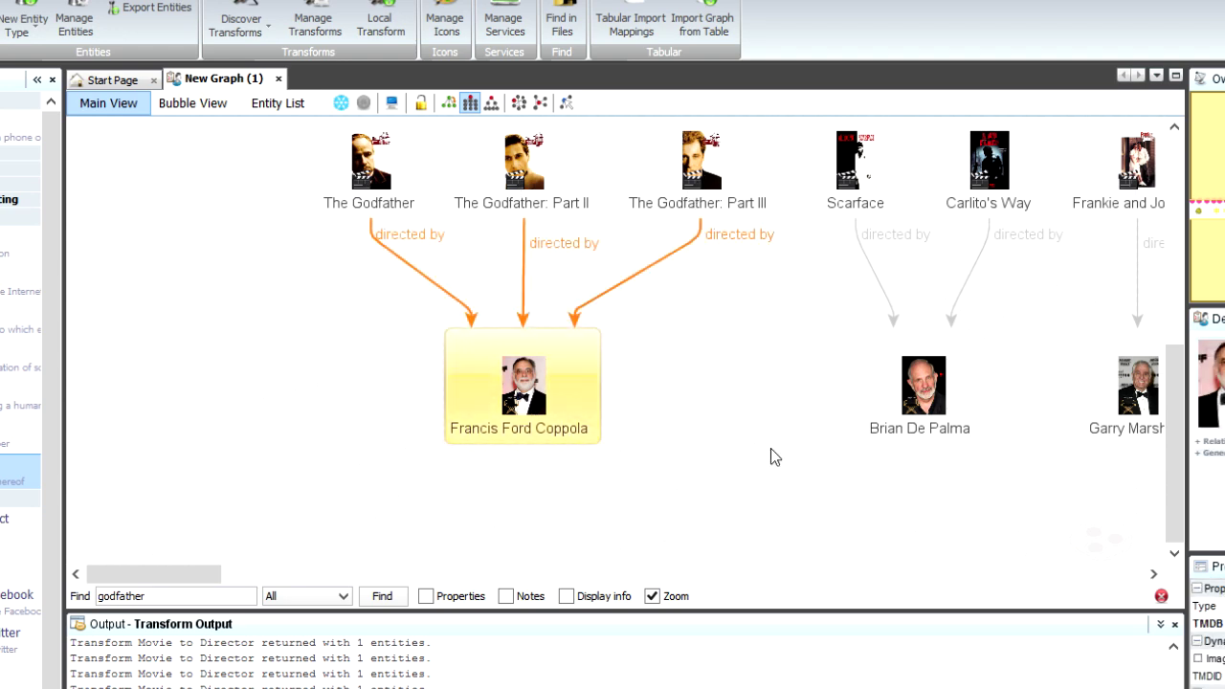
drag(770, 448, 492, 328)
drag(710, 475, 495, 462)
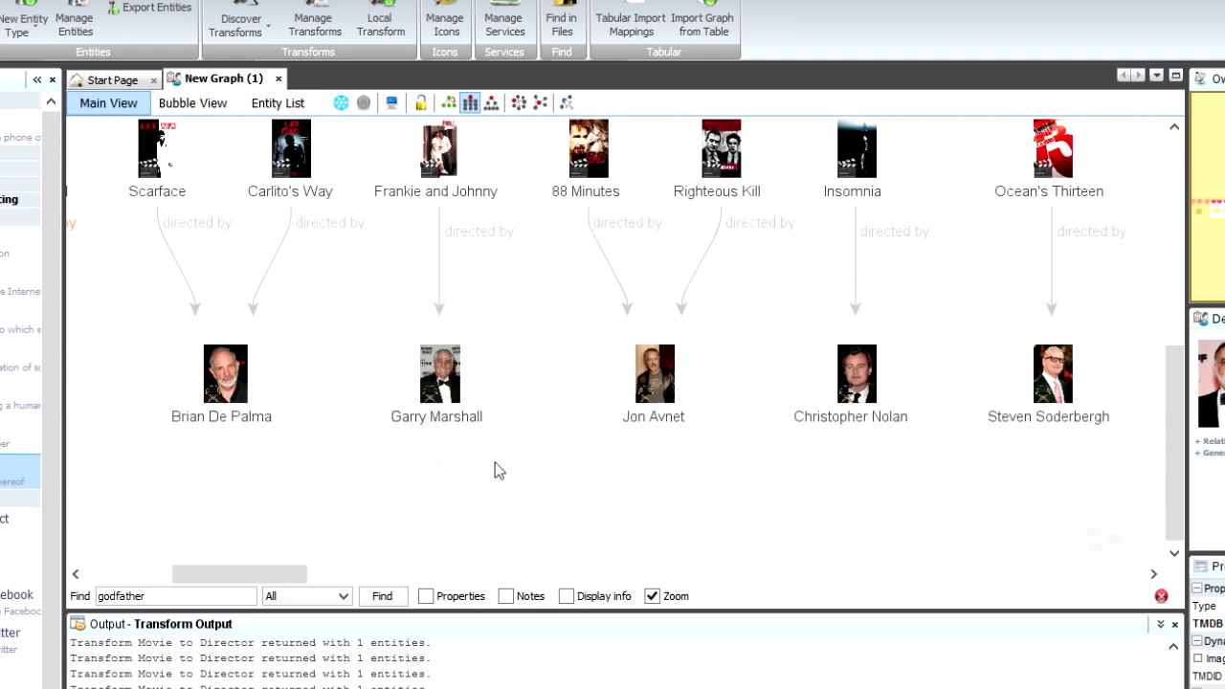
scroll(593, 475, down, 3)
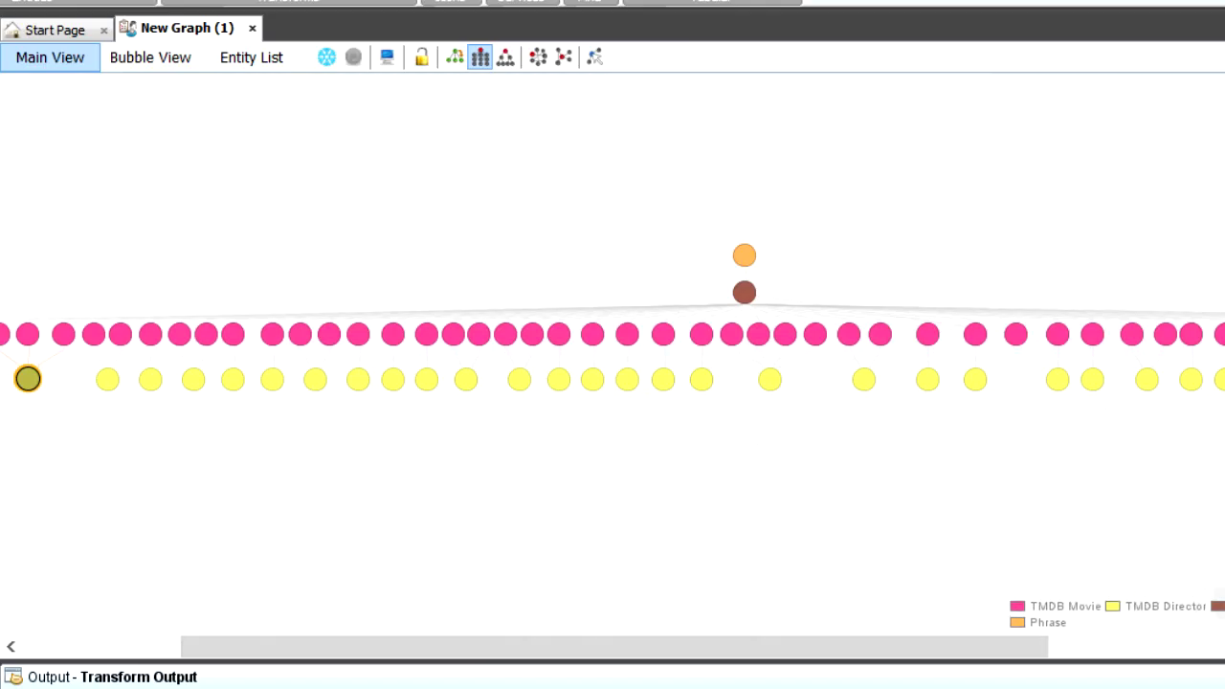
drag(258, 438, 468, 437)
scroll(468, 437, up, 3)
scroll(476, 408, up, 2)
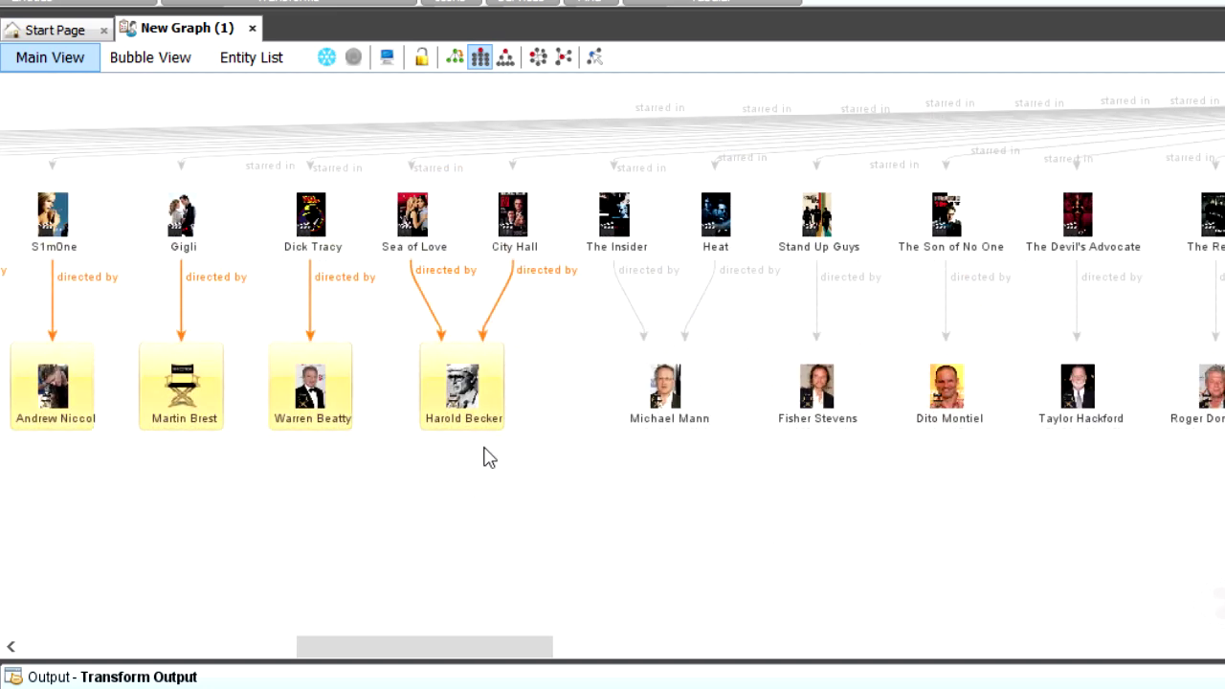
scroll(485, 457, up, 2)
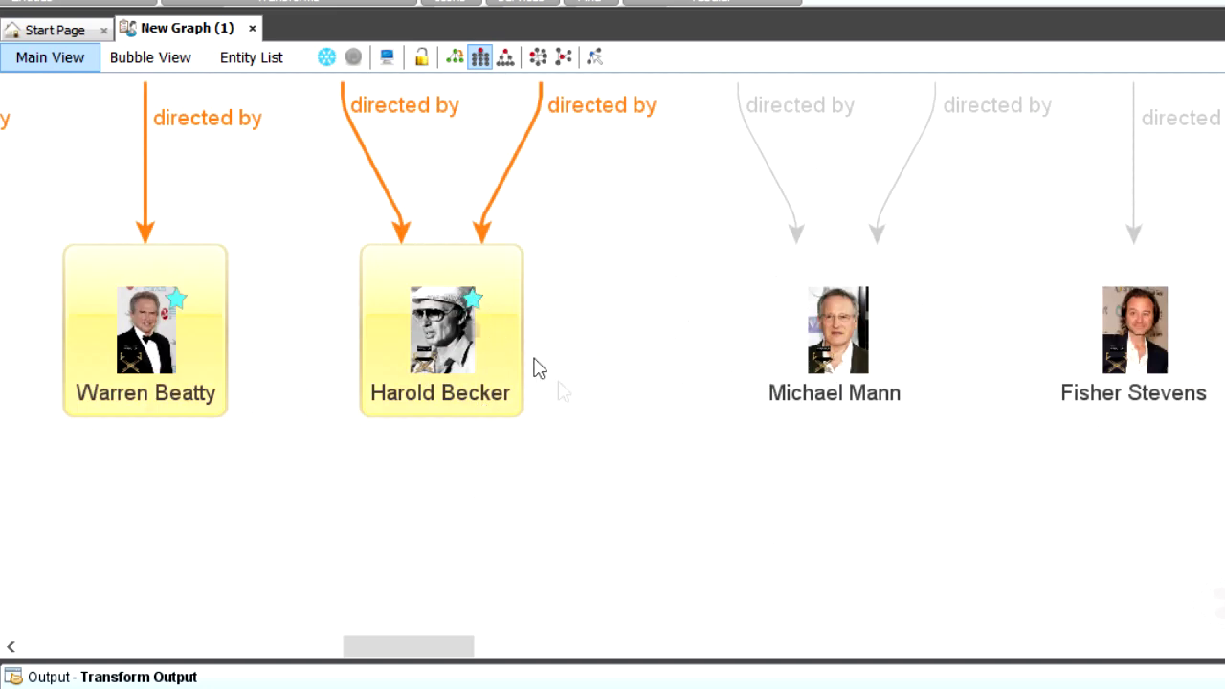
scroll(536, 367, down, 5)
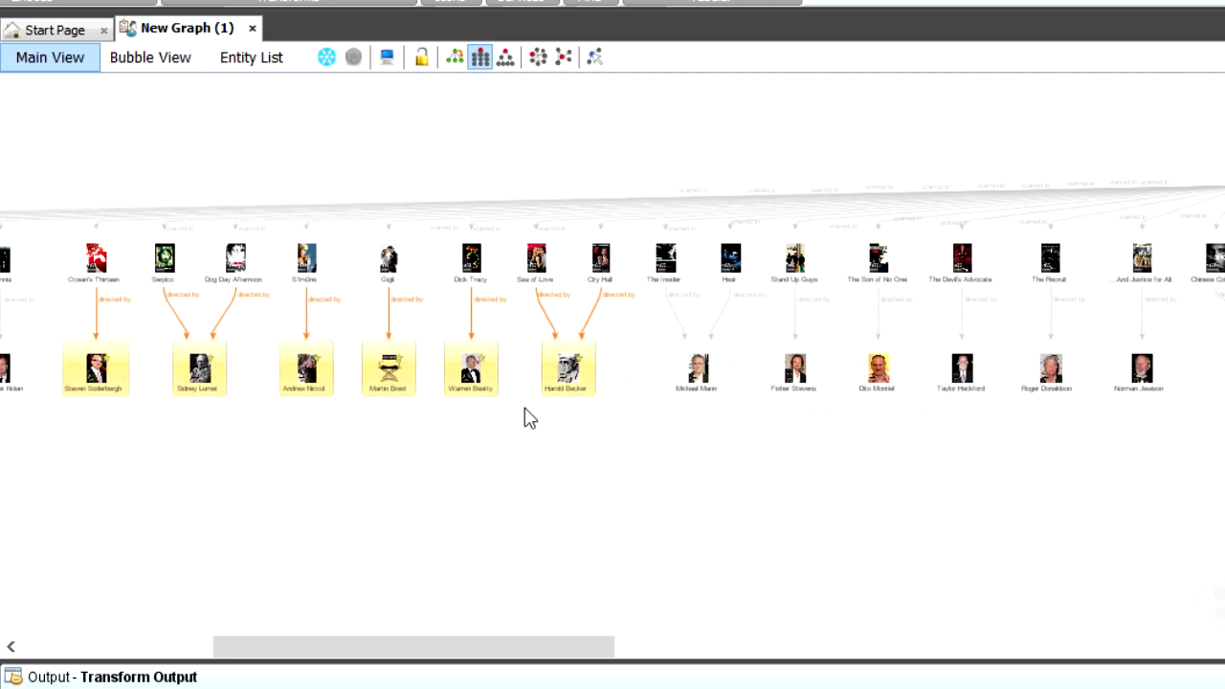
scroll(530, 418, up, 5)
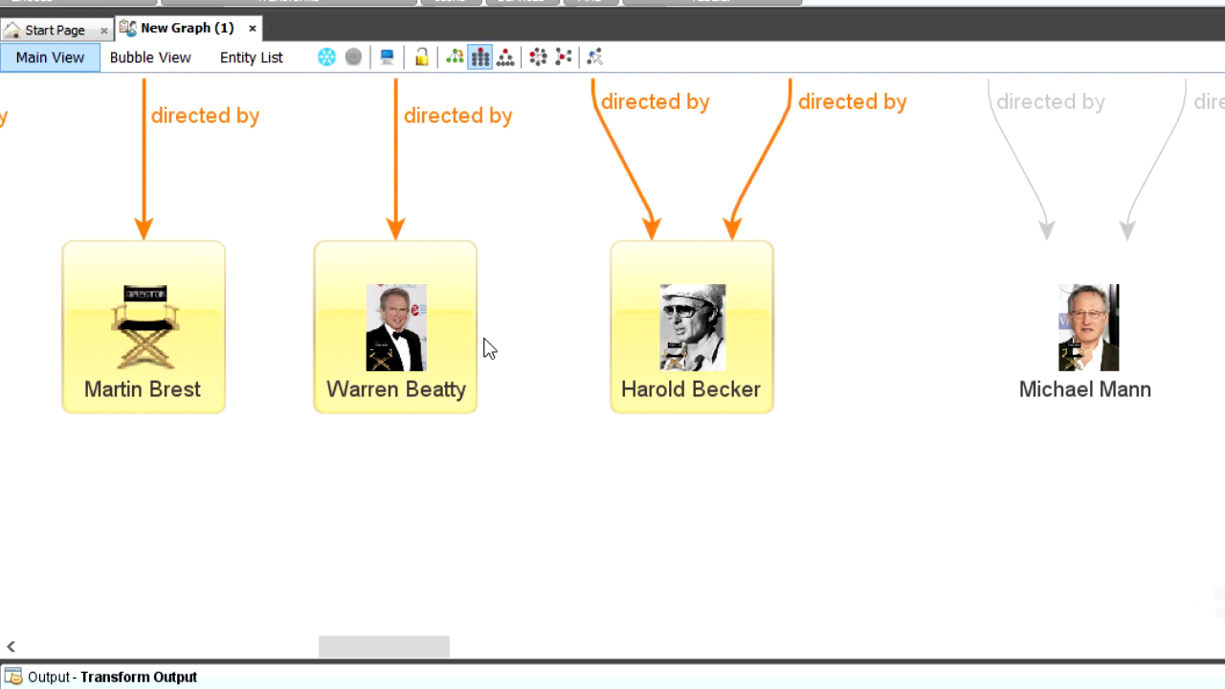
scroll(483, 348, down, 5)
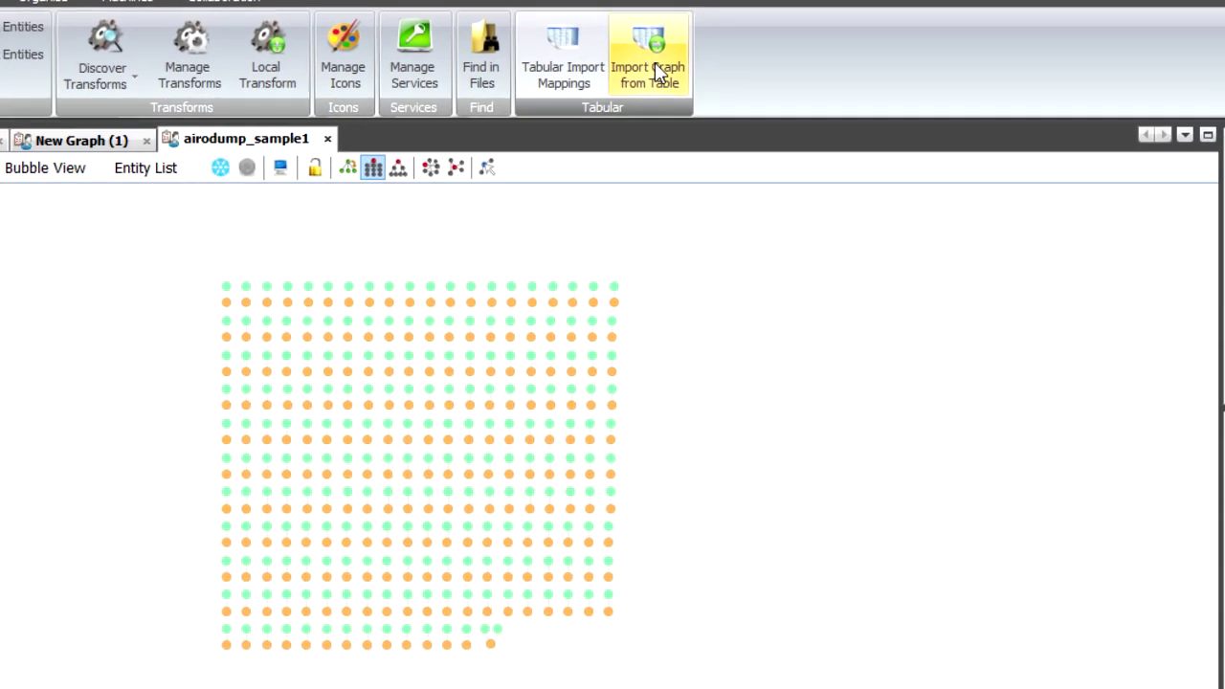
Start Import Graph from Table with airodump_sample2.csv and the saved Airodump mapping
click(706, 118)
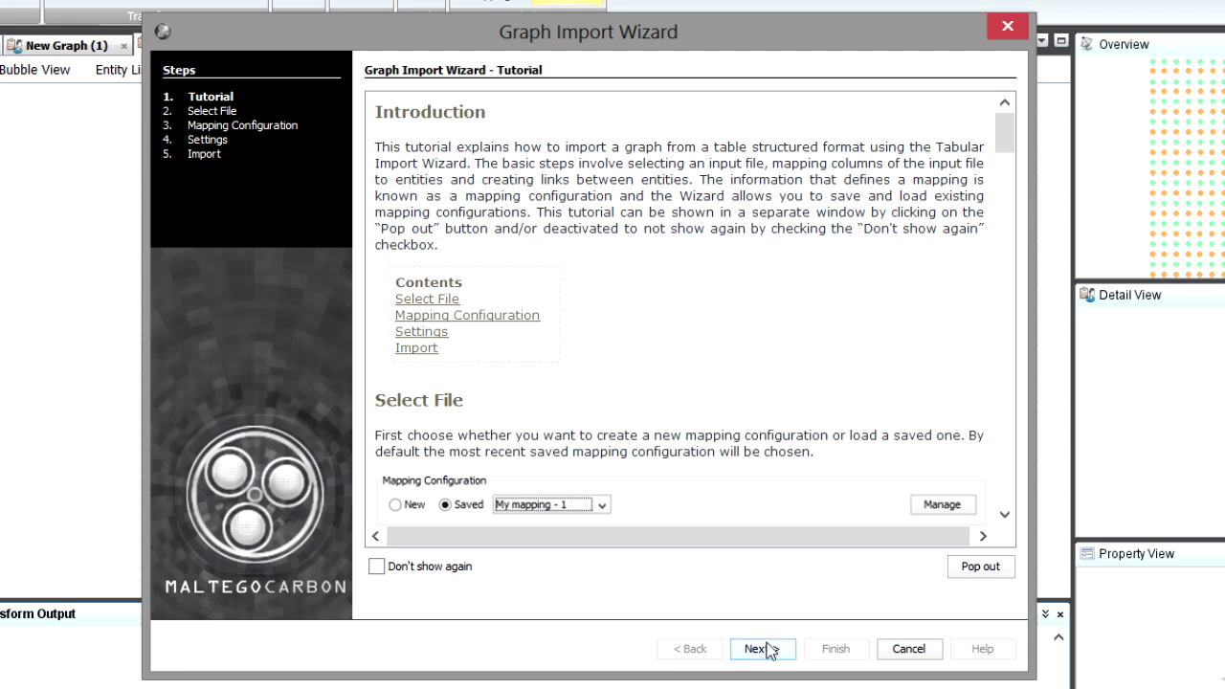
click(762, 648)
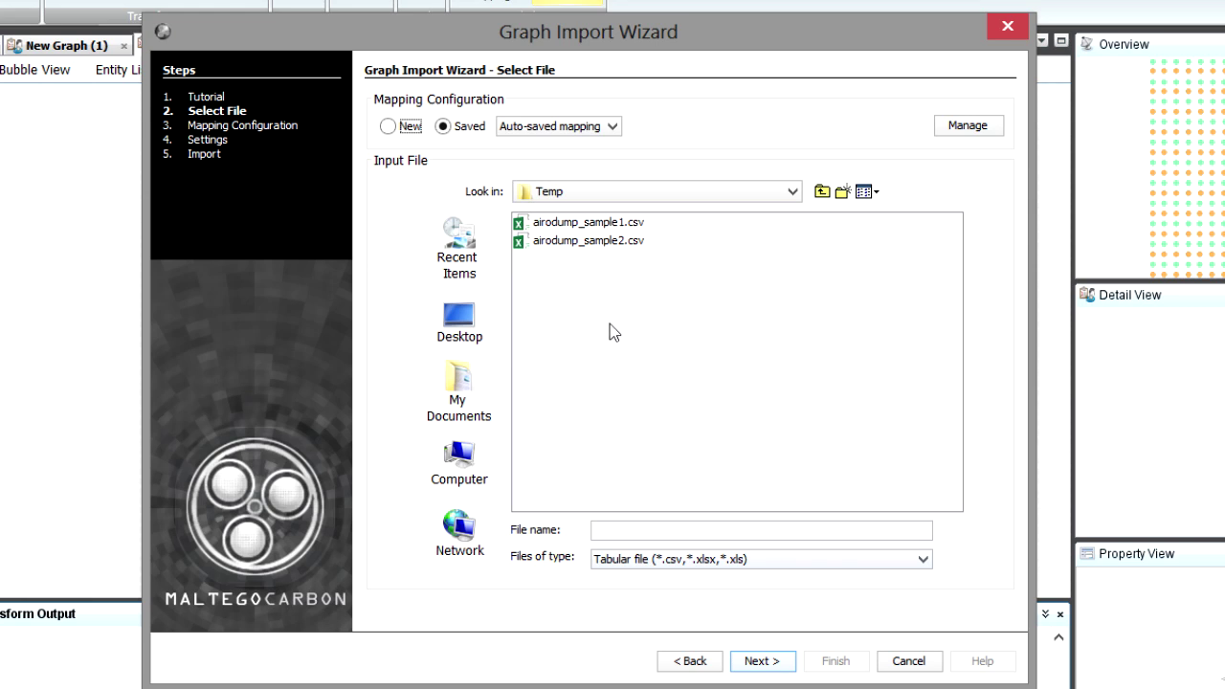
click(603, 241)
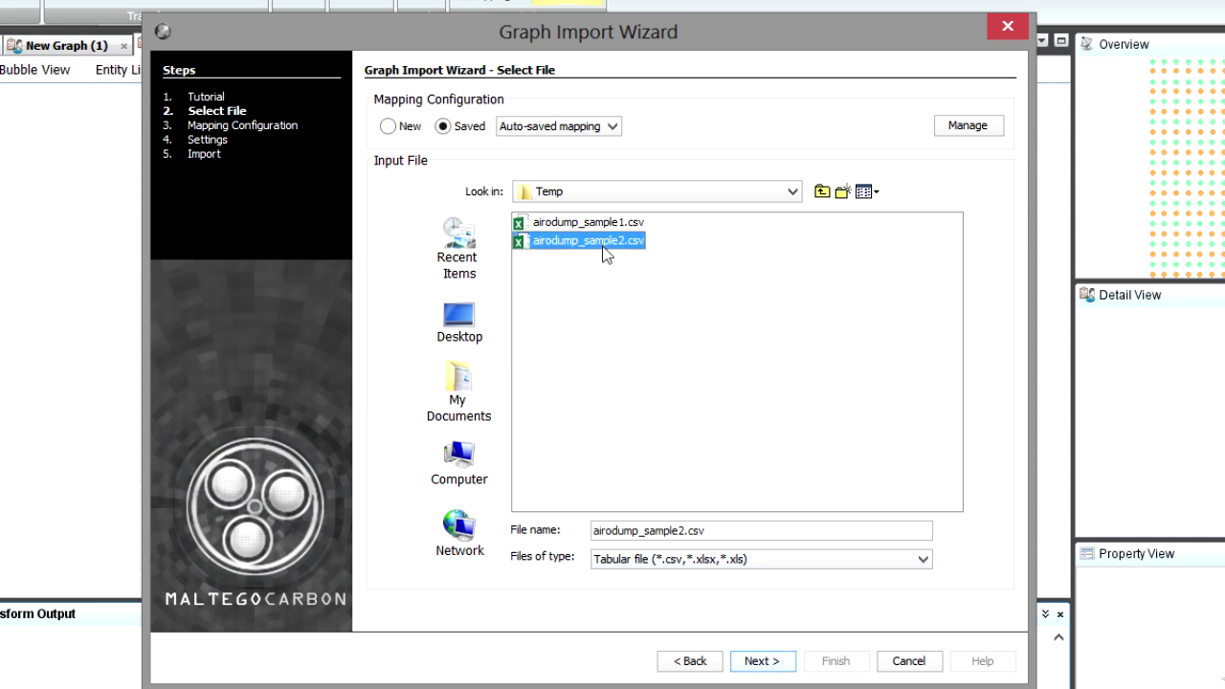
click(577, 126)
click(561, 163)
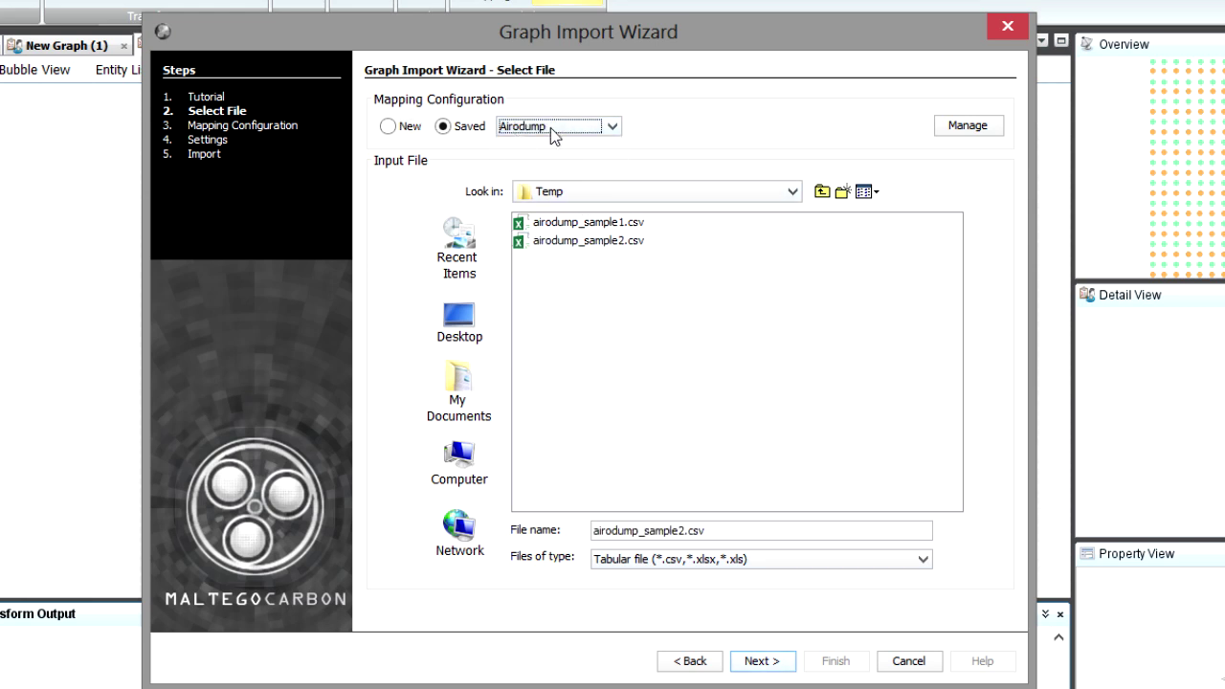
click(610, 244)
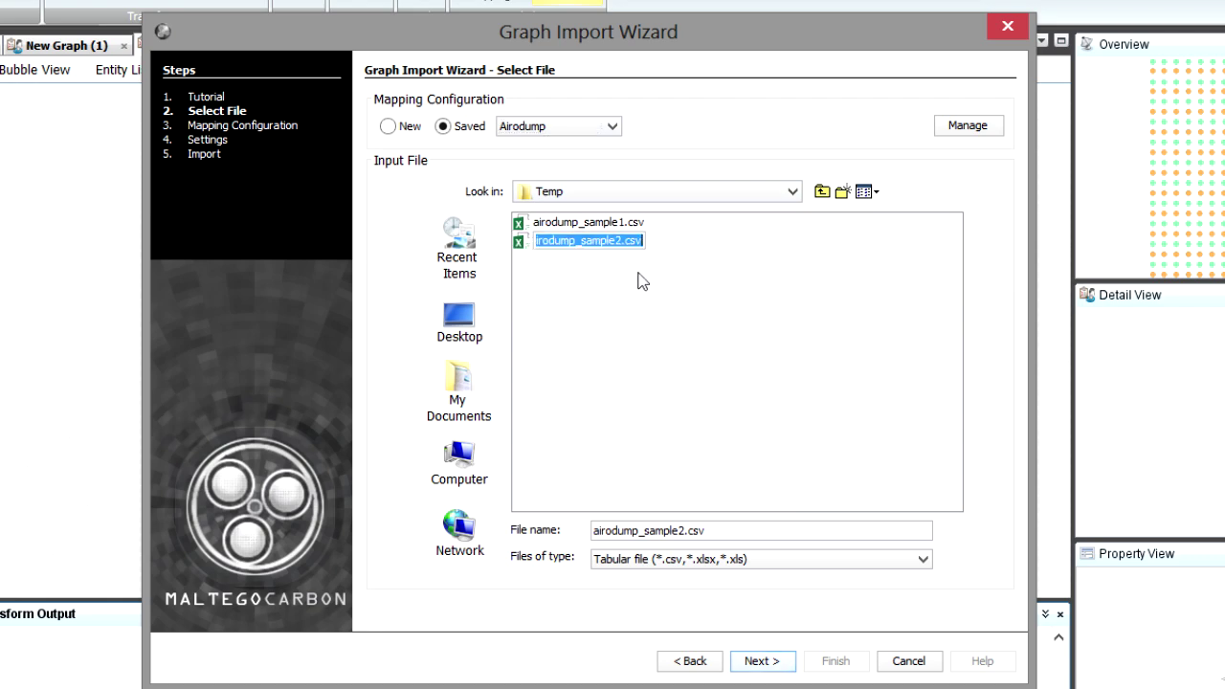
click(555, 254)
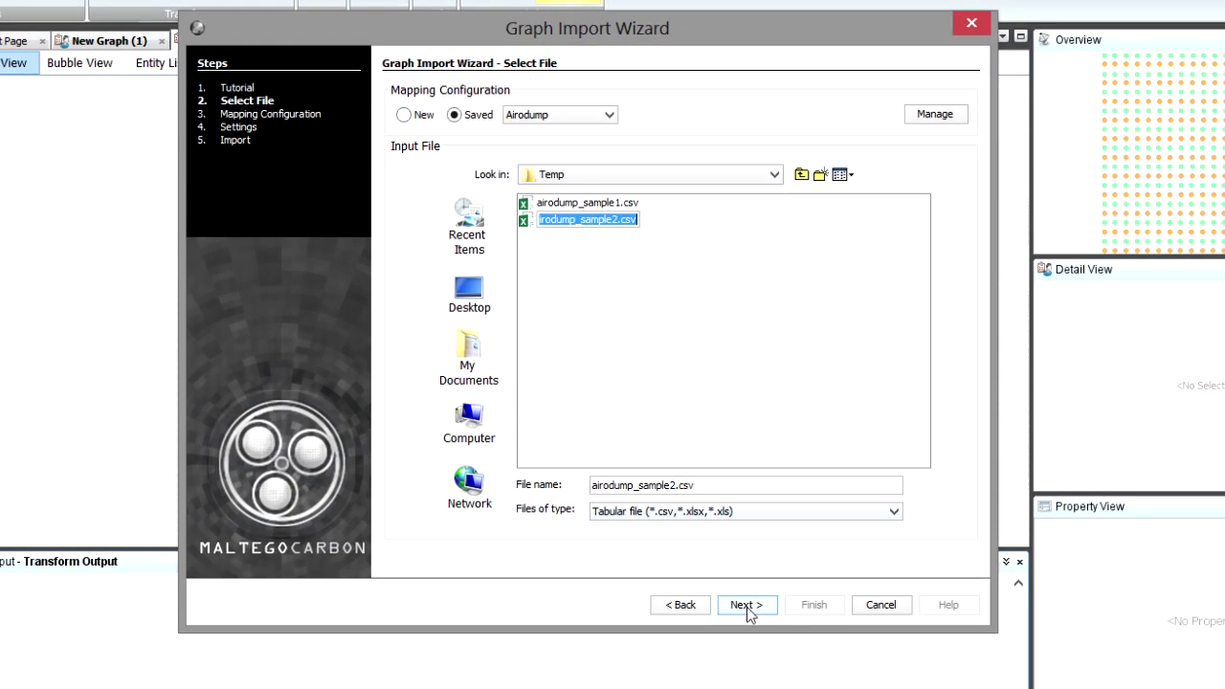
Import into the current graph with the mapping save unticked, and finish
click(752, 626)
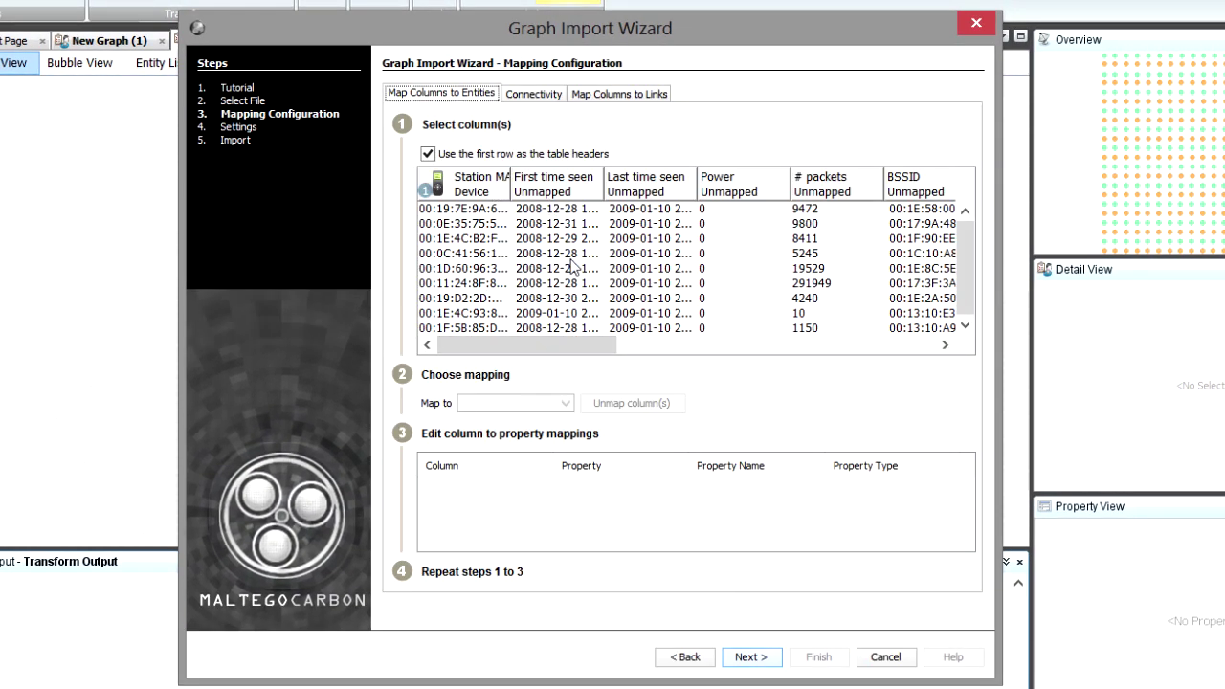
click(751, 656)
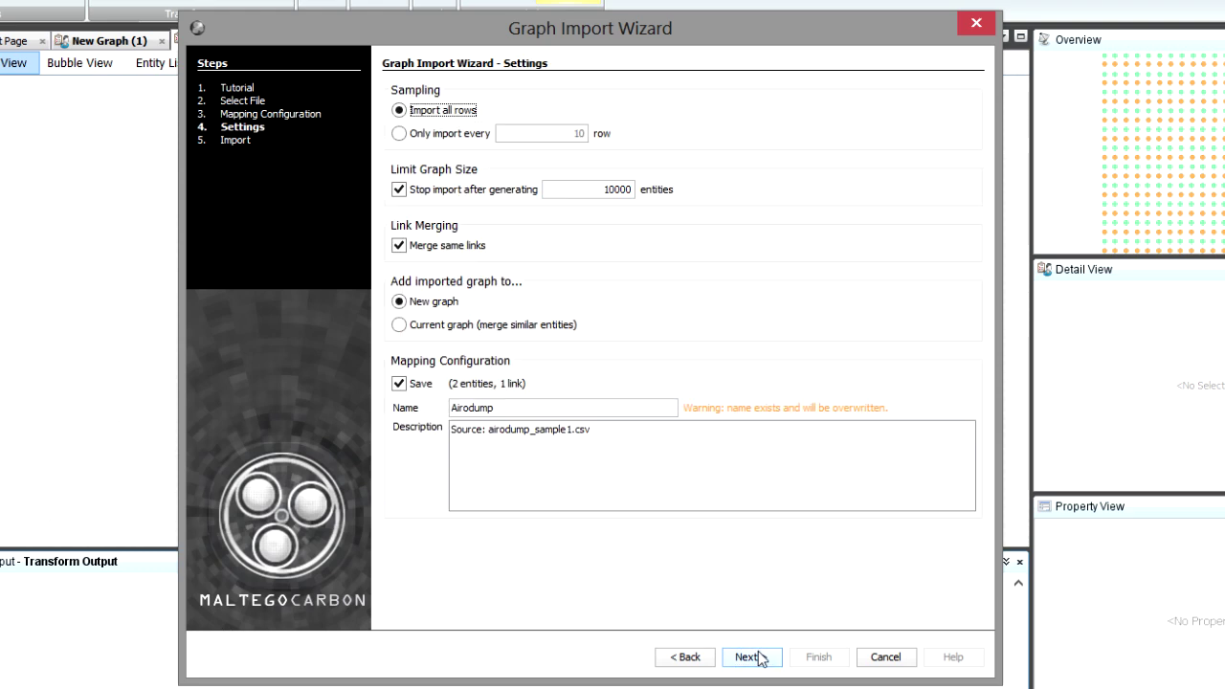
click(445, 326)
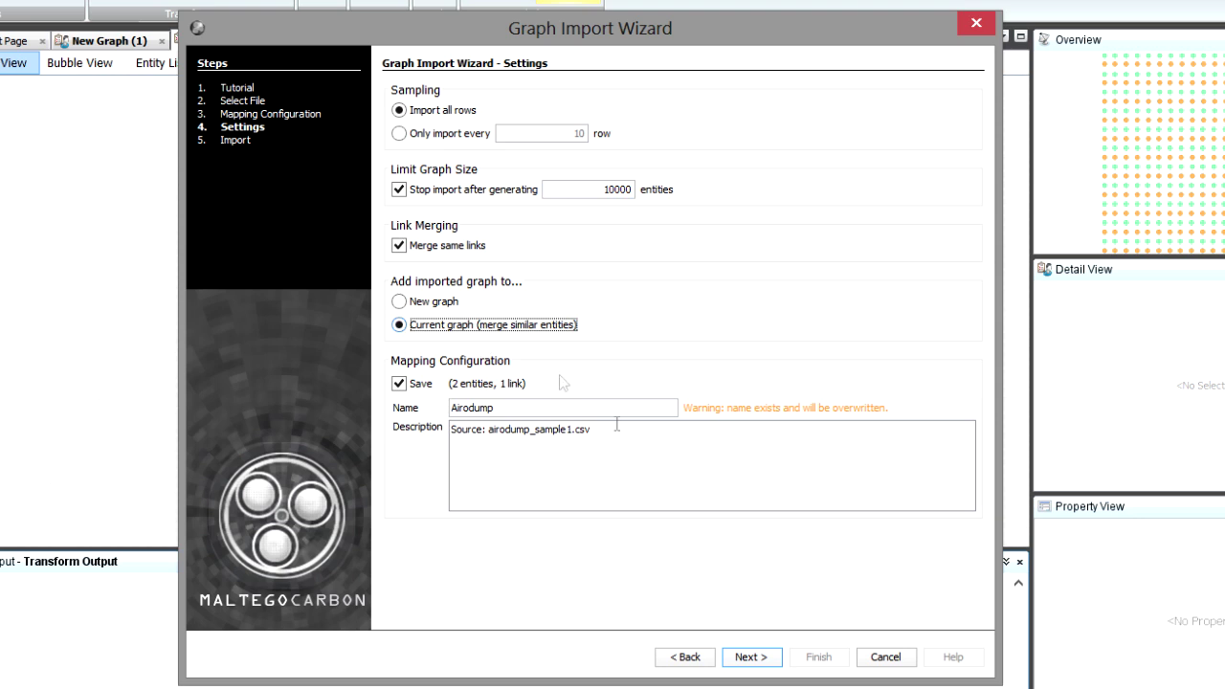
click(413, 385)
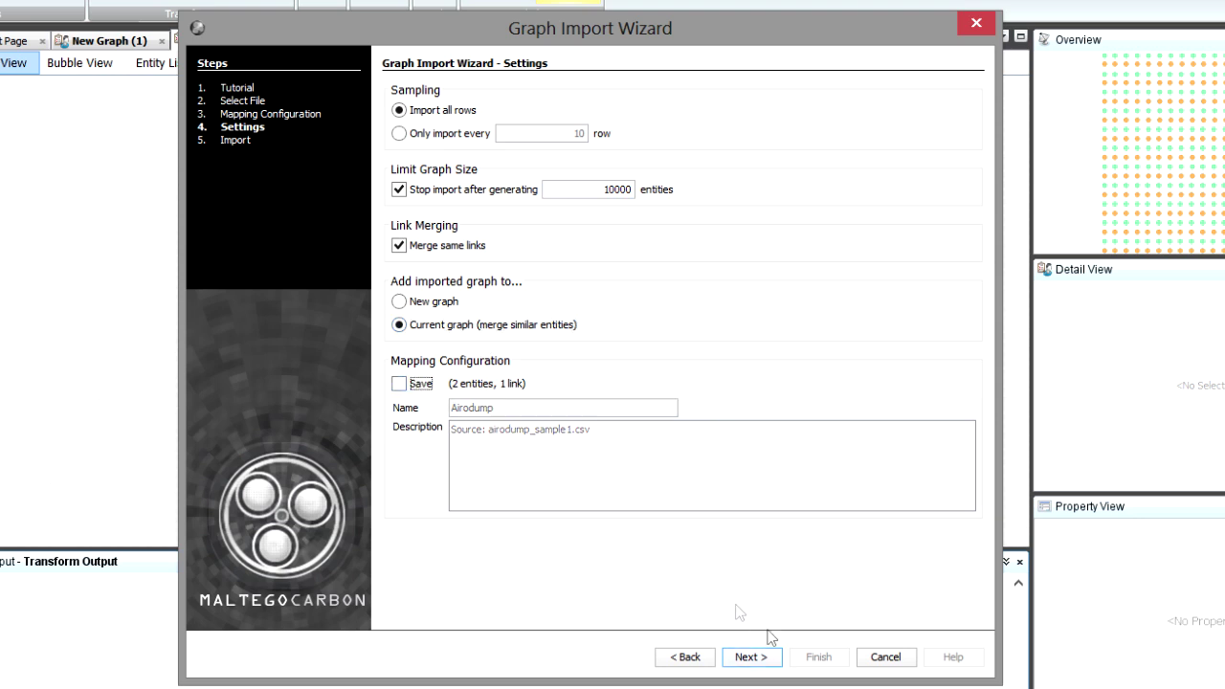
click(751, 657)
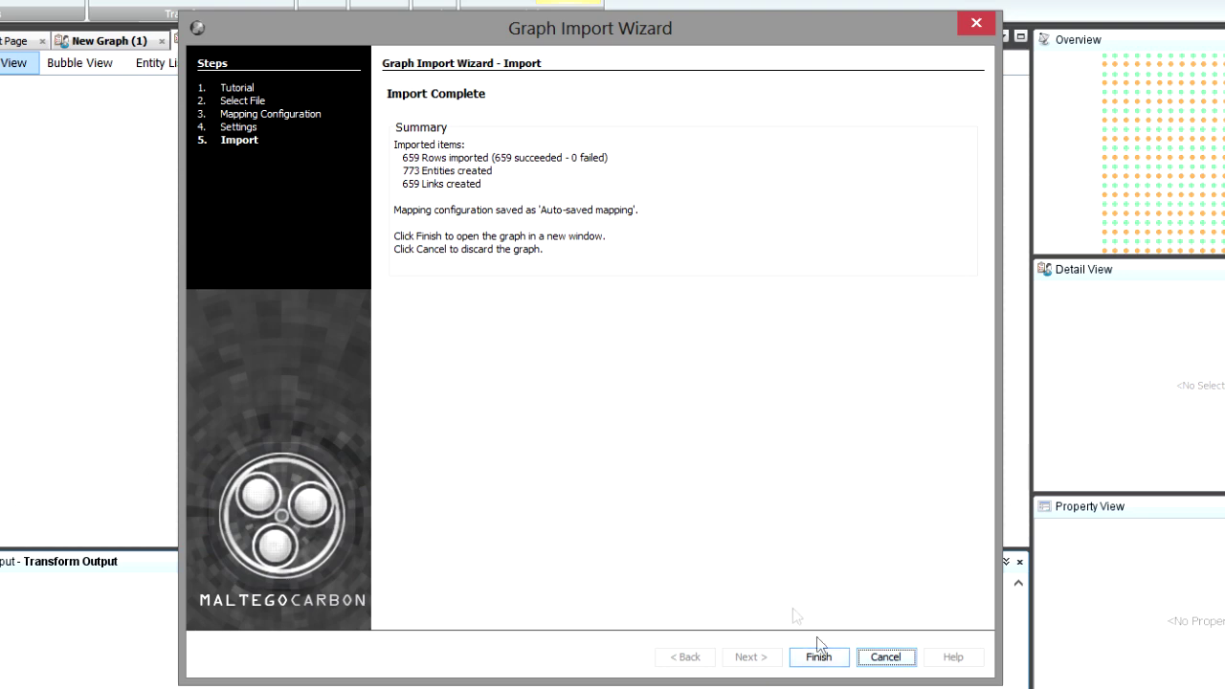
click(818, 658)
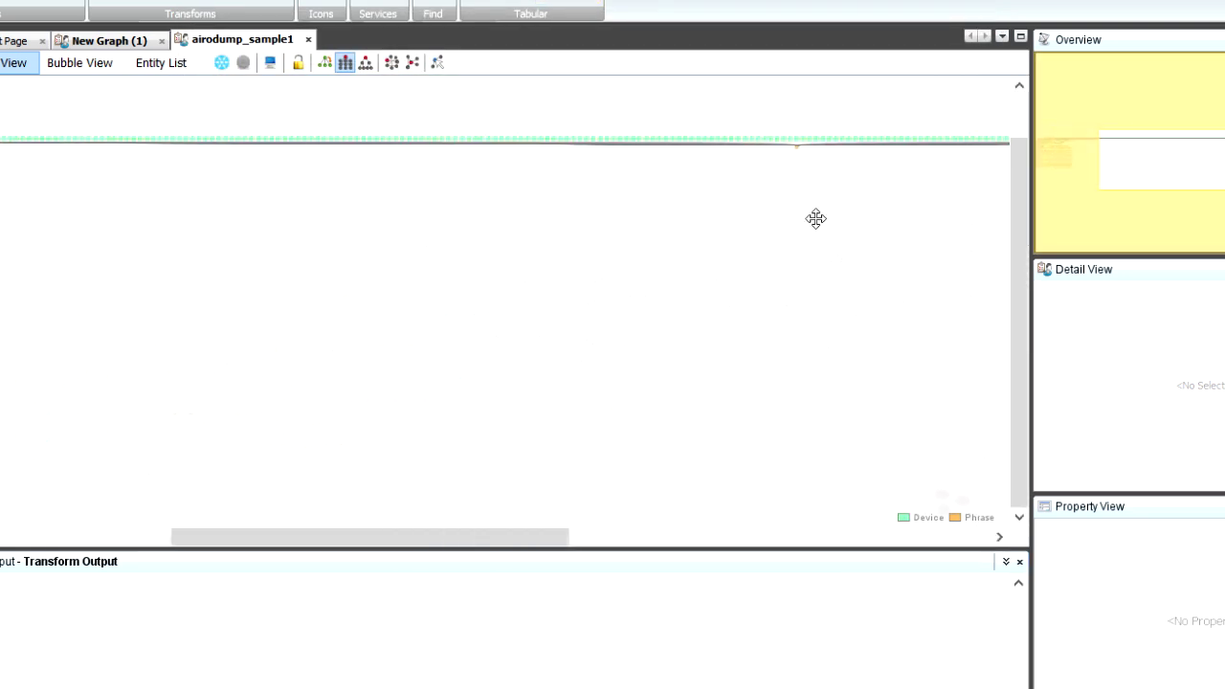
Remove the hub node linked to all devices, then apply Block layout to the airodump_sample1 graph
scroll(732, 214, up, 5)
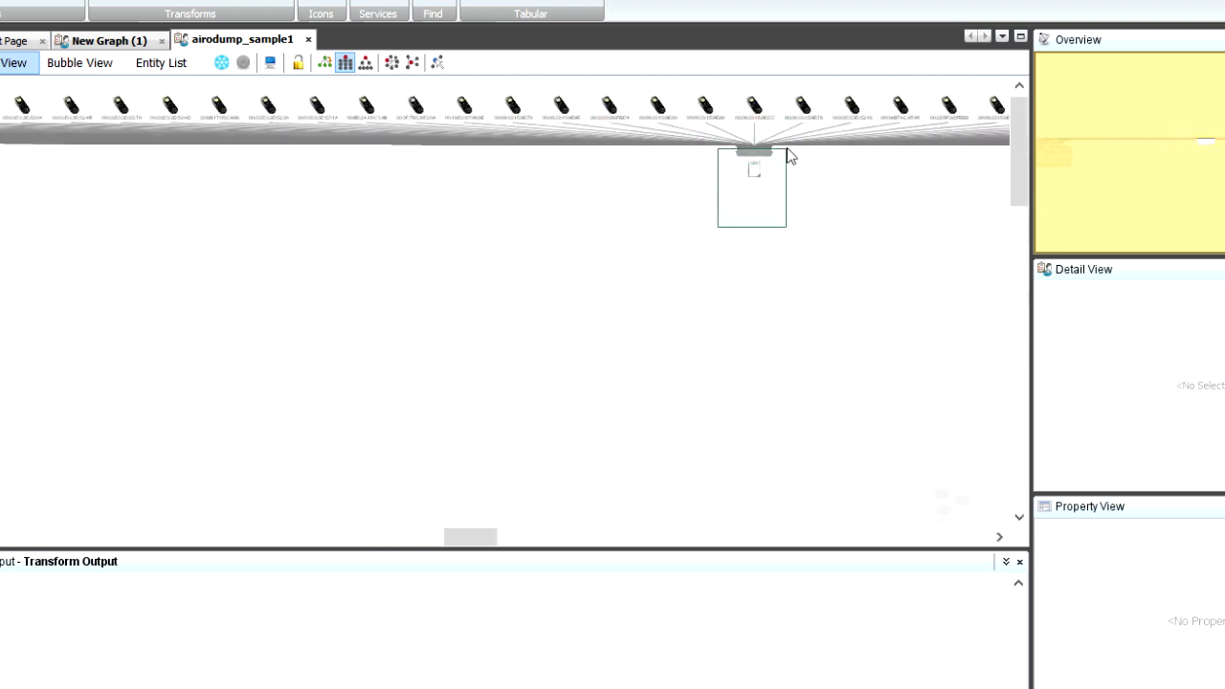
click(786, 159)
key(Delete)
key(Return)
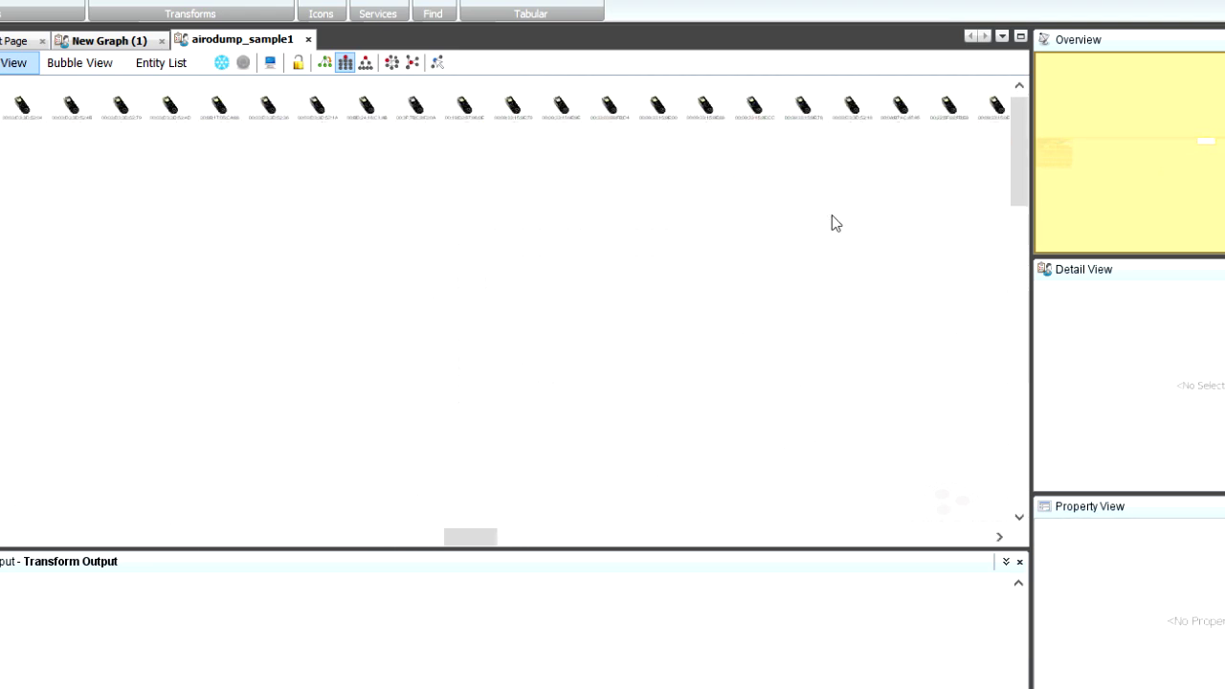
click(391, 63)
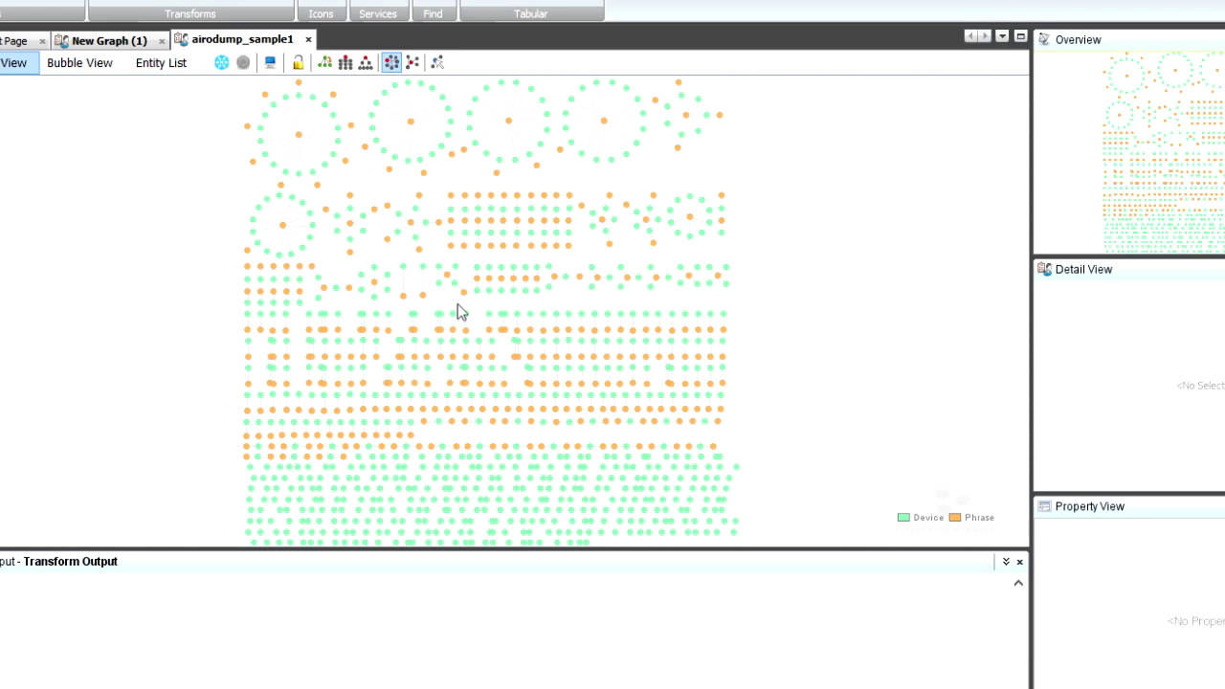